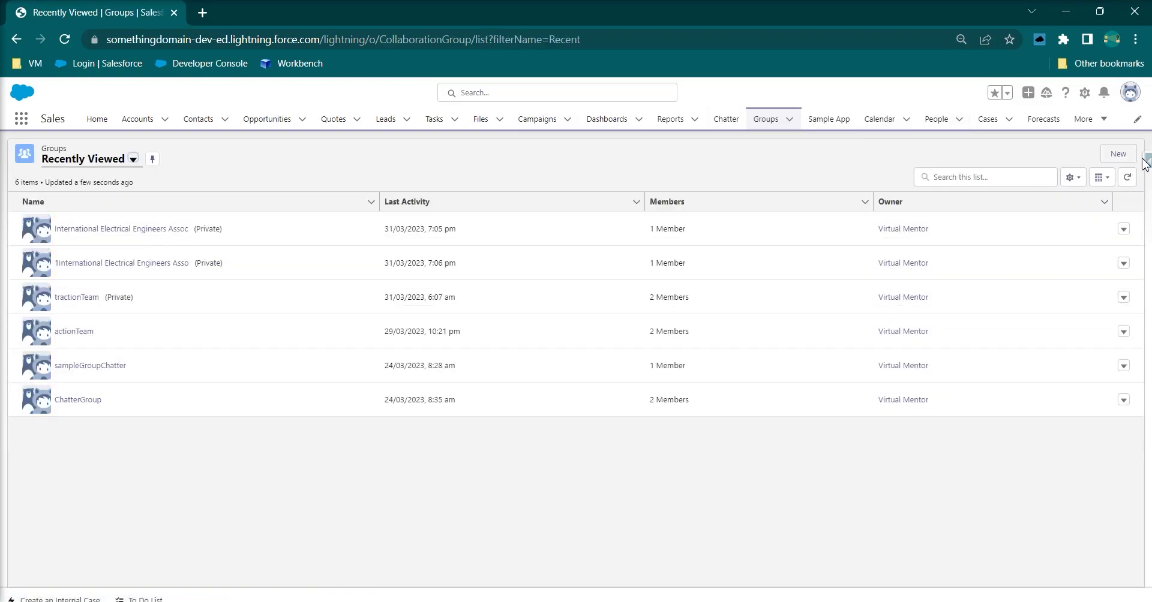
Create a new Chatter group named sampleGroup with Private access, leaving the description and information blank, and save it.
left_click(1118, 153)
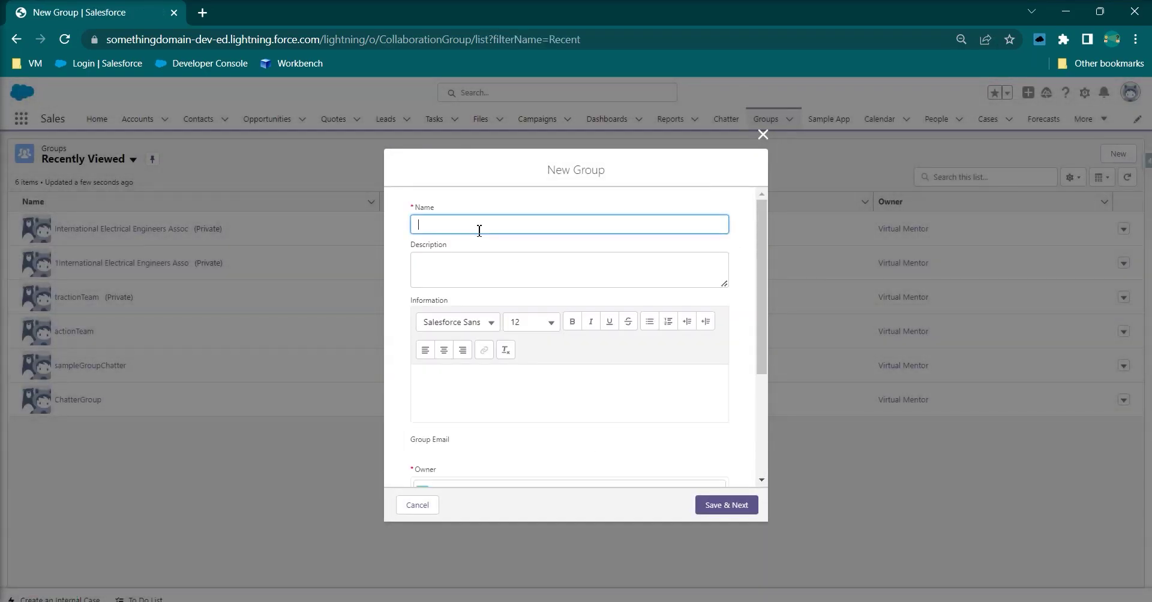
type("sampleGroup")
left_click(558, 259)
left_click(521, 413)
scroll(515, 366, "down", 3)
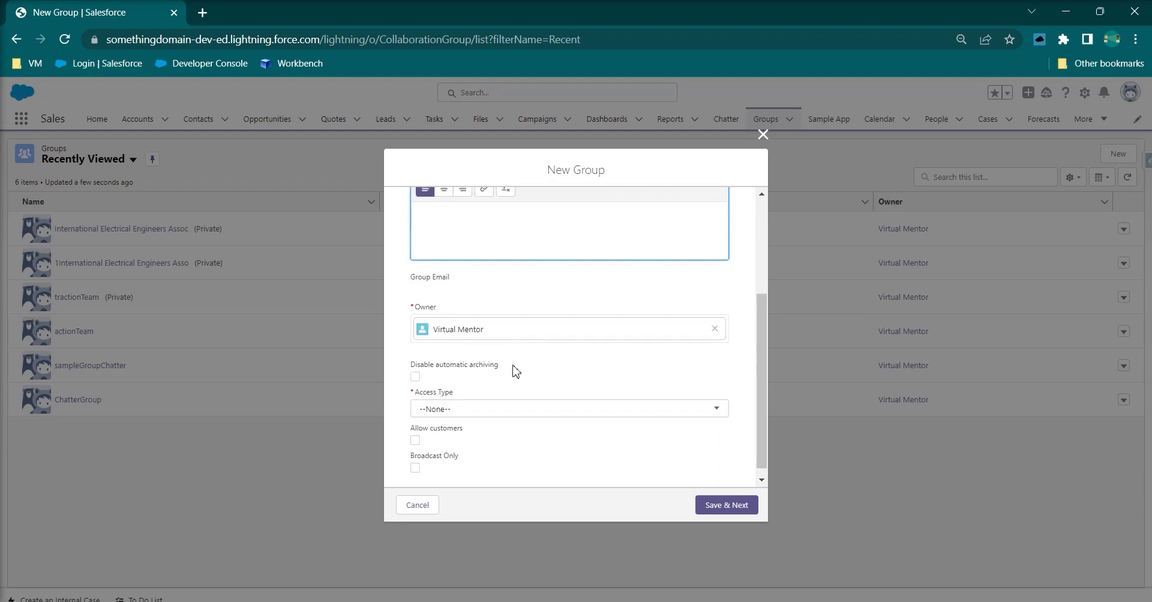
left_click(463, 399)
left_click(461, 451)
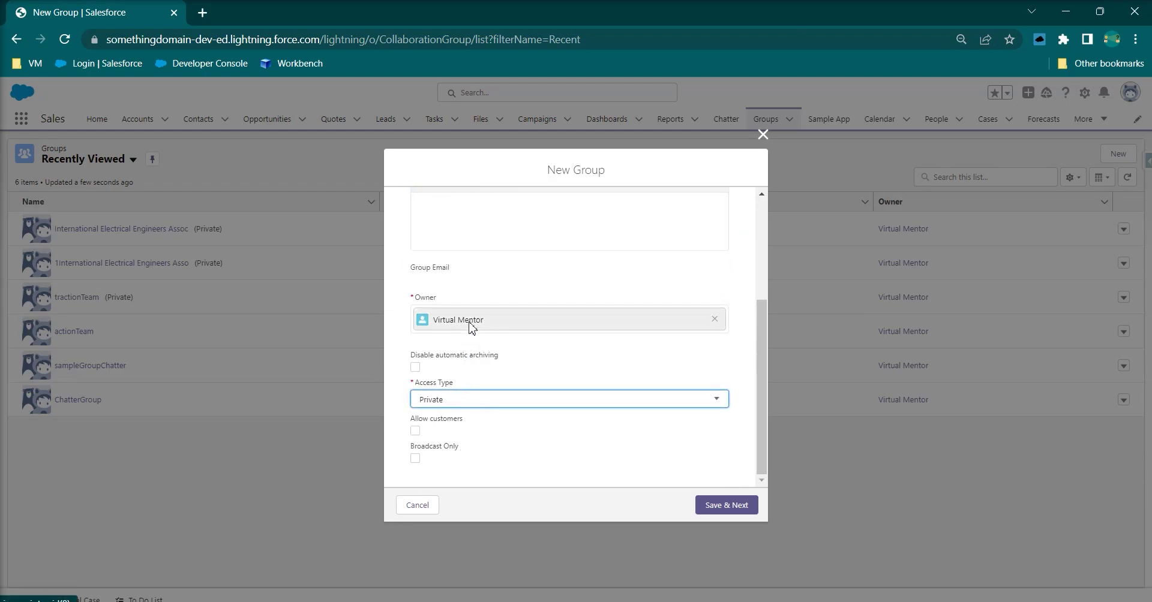
left_click(726, 508)
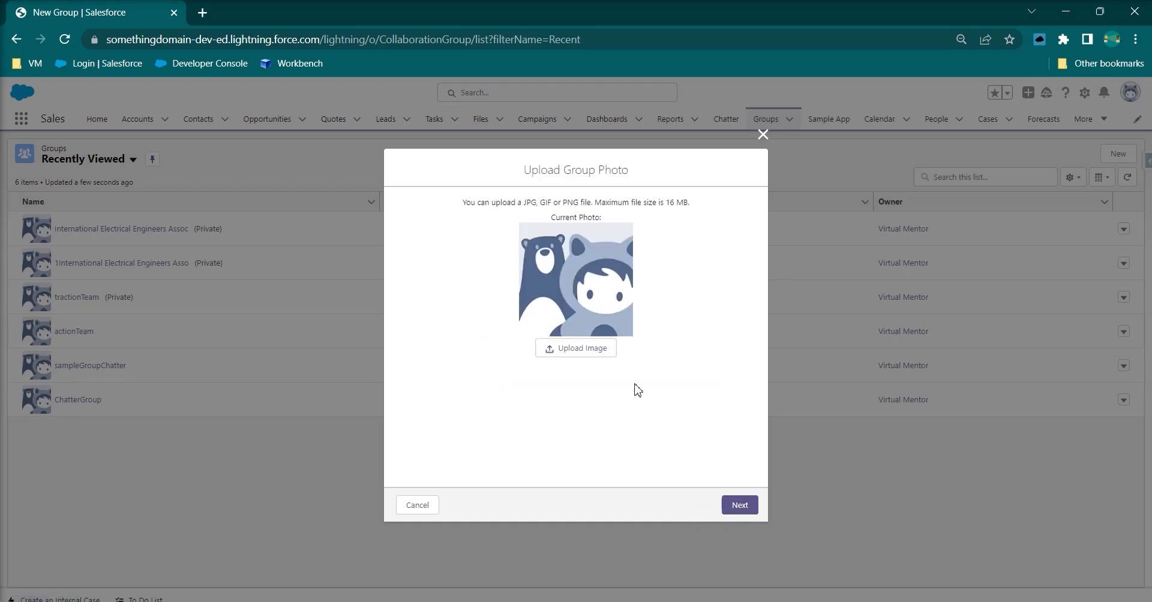
Skip the group photo, add the engineer user as a member and finish the group setup.
left_click(739, 505)
left_click(727, 238)
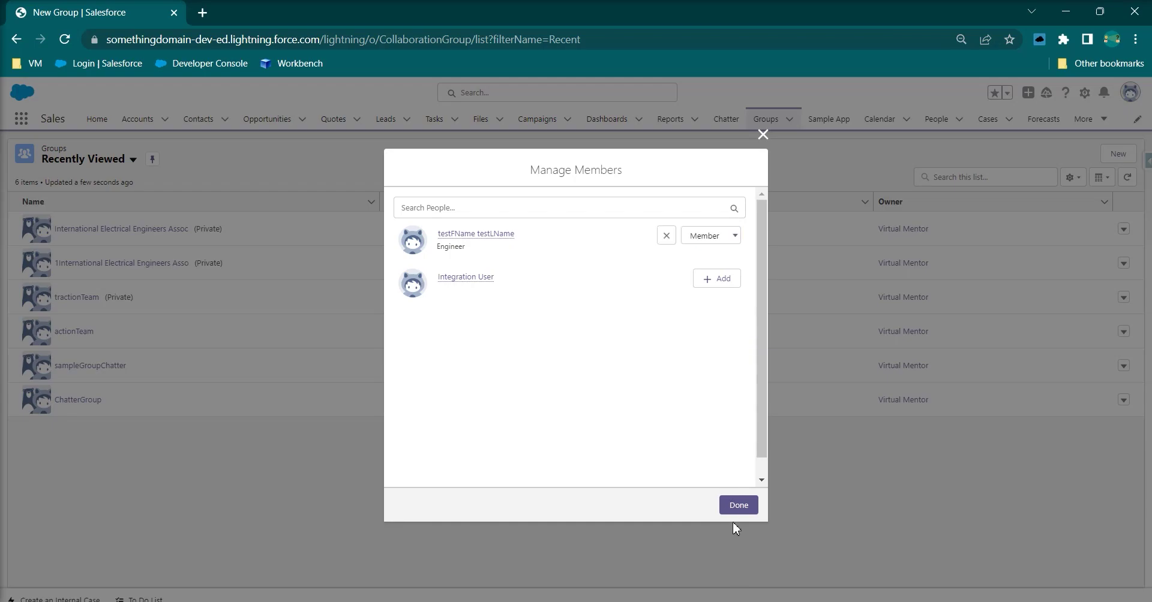
left_click(740, 506)
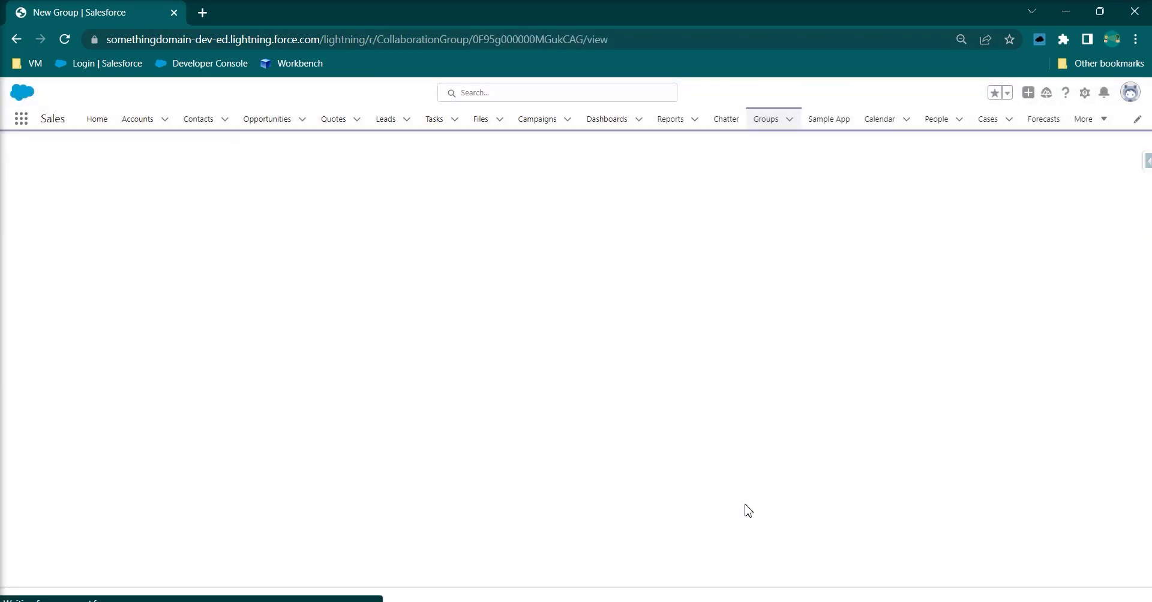
Highlight the new group's name and switch to the Notepad setup notes.
left_click_drag(239, 264, 139, 267)
key("alt+Tab")
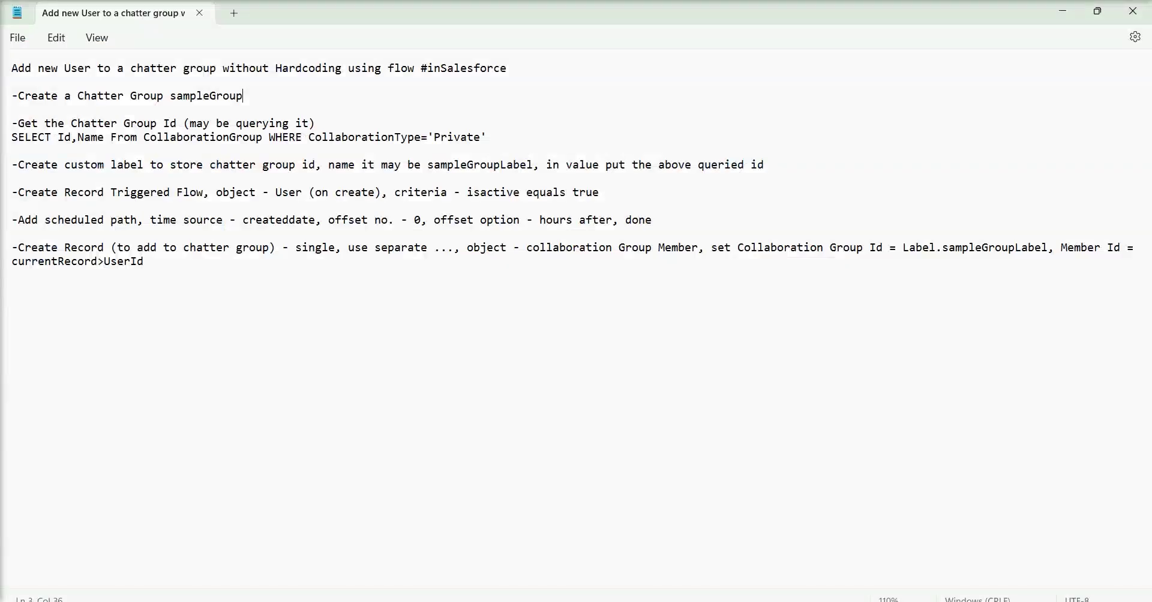
left_click_drag(48, 96, 144, 96)
left_click(204, 96)
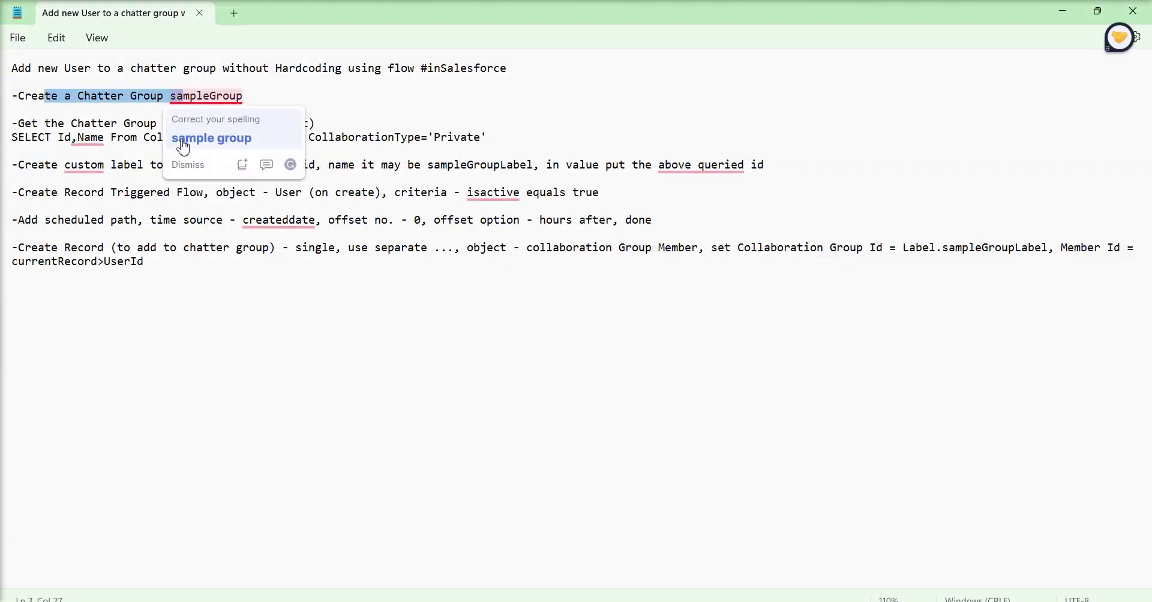
left_click(198, 136)
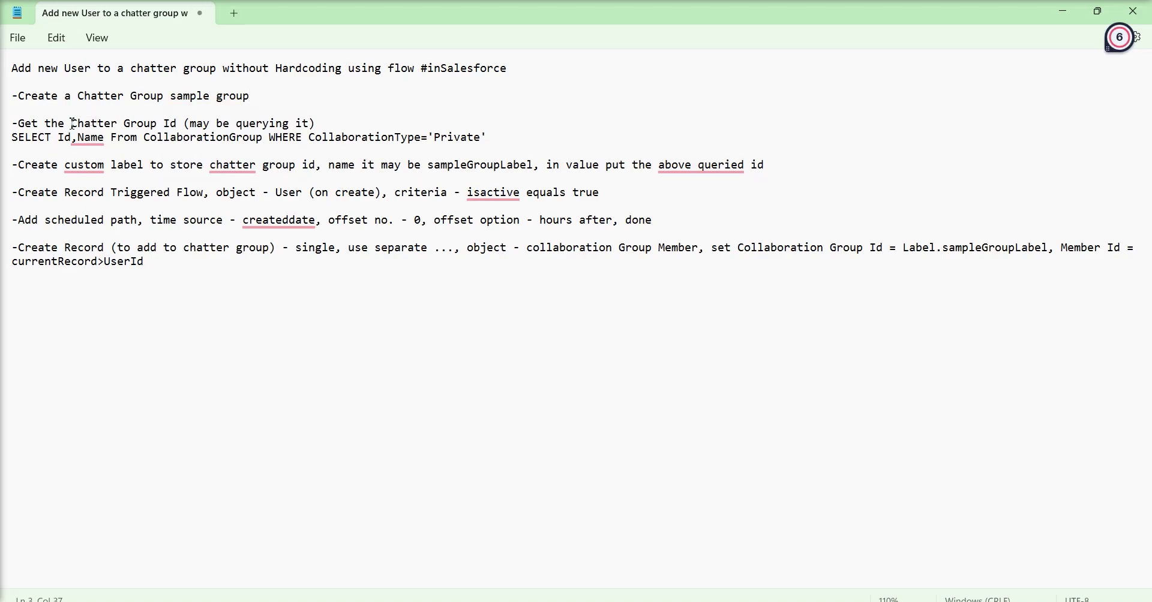
key("ctrl+z")
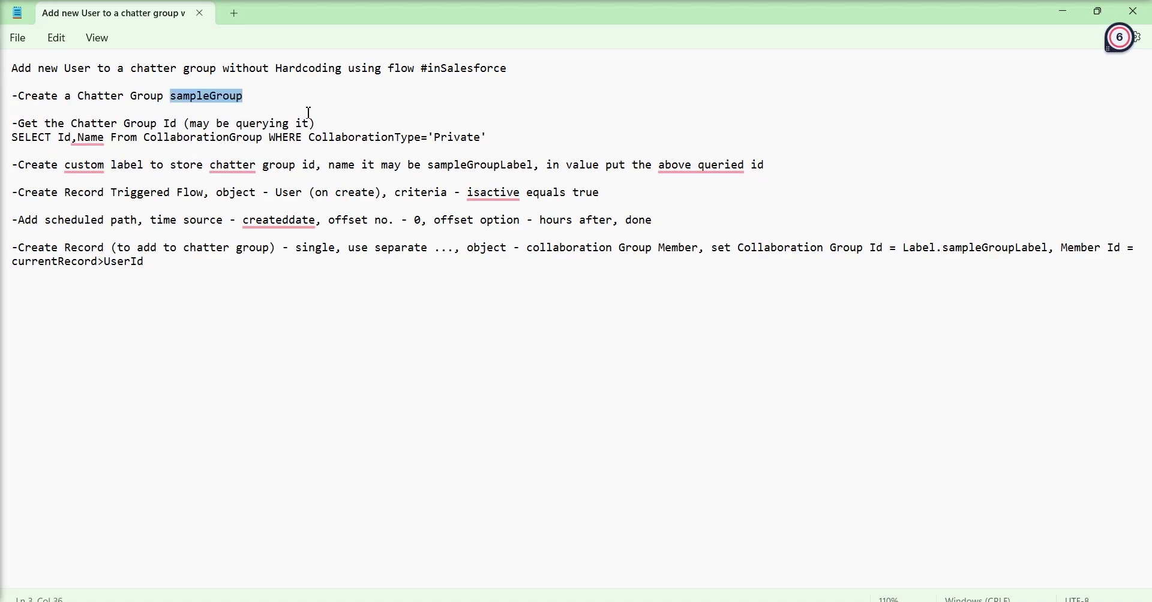
Copy the CollaborationGroup query from the notes and switch back to Salesforce in Chrome.
left_click(14, 123)
left_click_drag(33, 123, 179, 125)
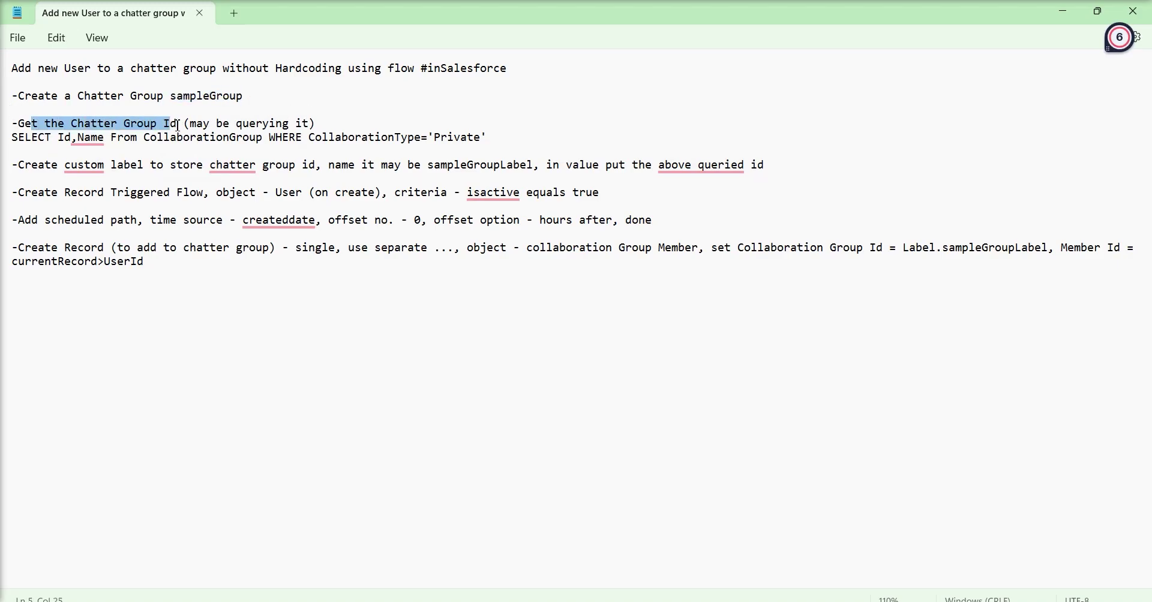
left_click_drag(507, 139, 12, 138)
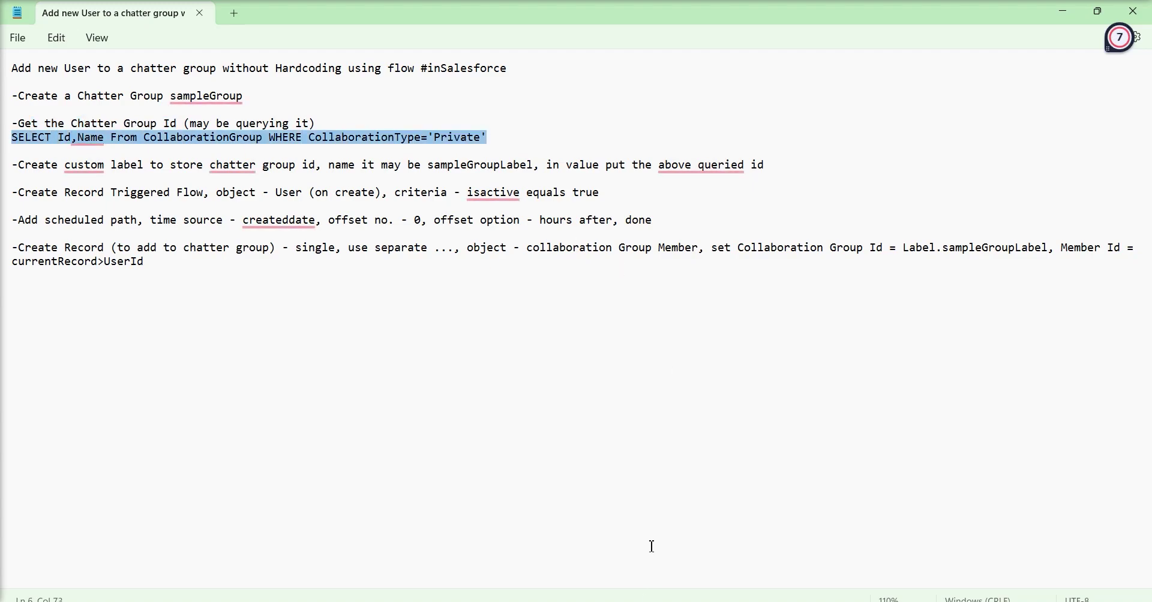
key("alt+Tab")
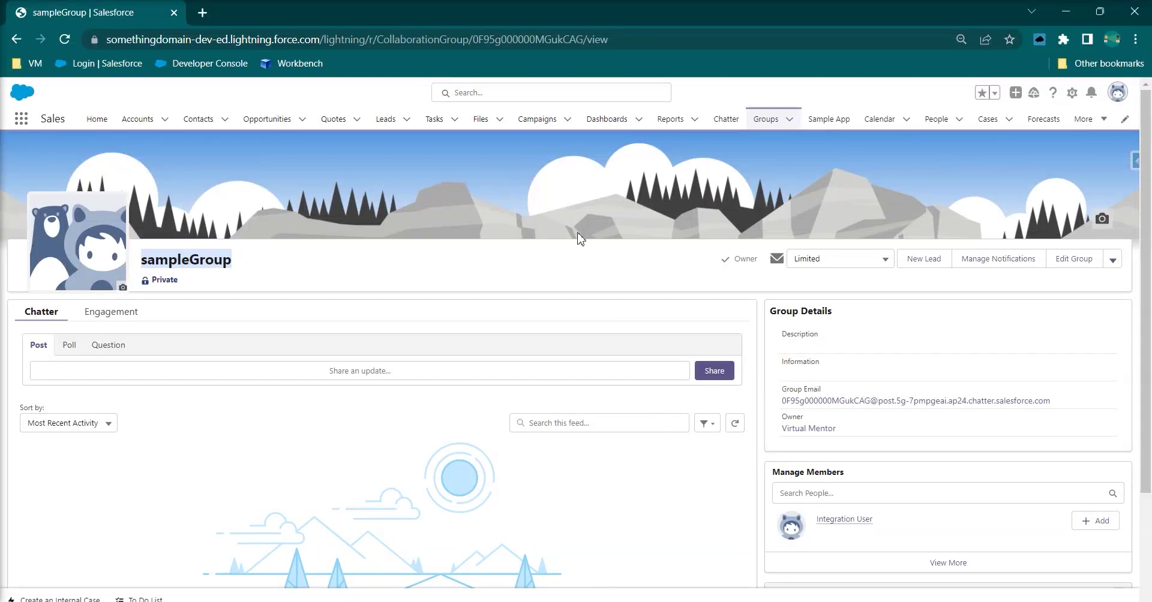
Open Salesforce Inspector's Data Export and enter the query SELECT Id,Name From CollaborationGroup WHERE CollaborationType='Private'.
left_click(205, 12)
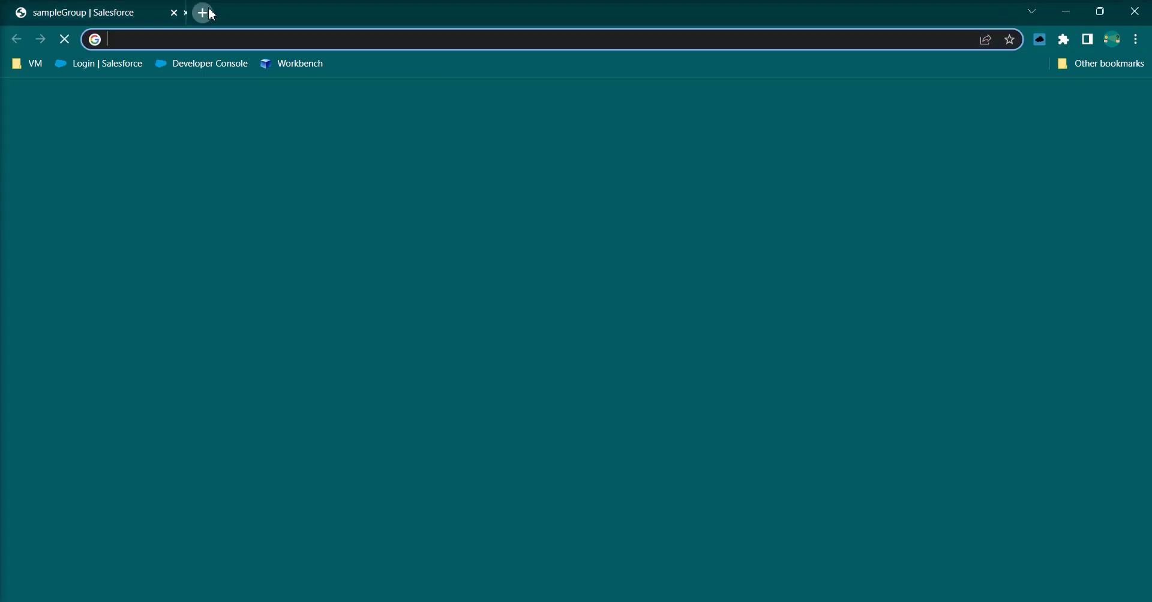
left_click(172, 18)
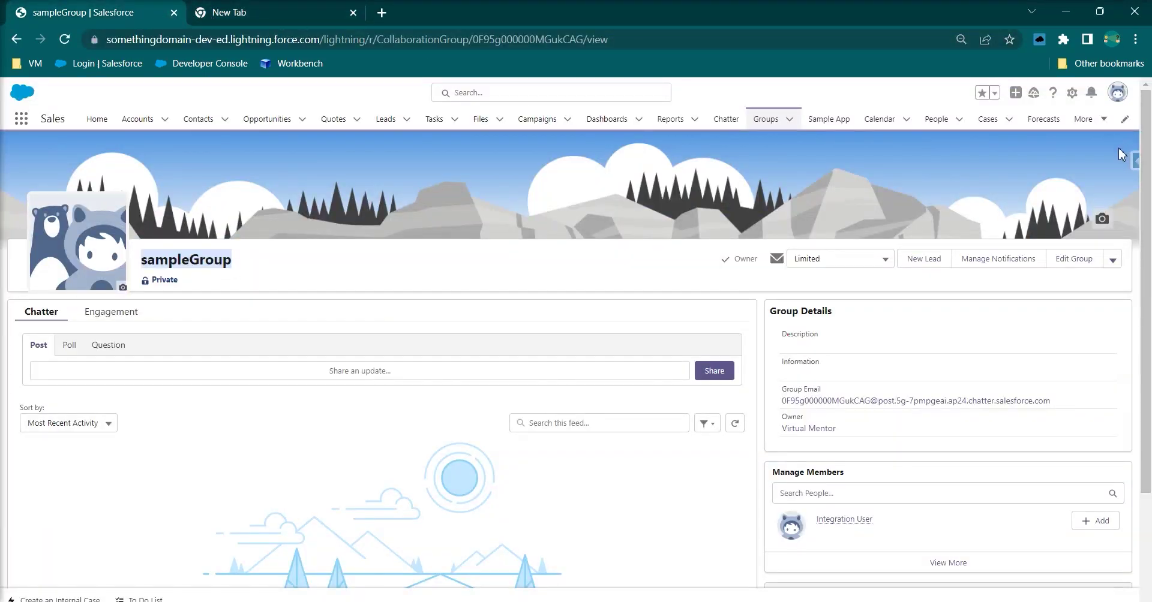
left_click(1134, 161)
left_click(1041, 353)
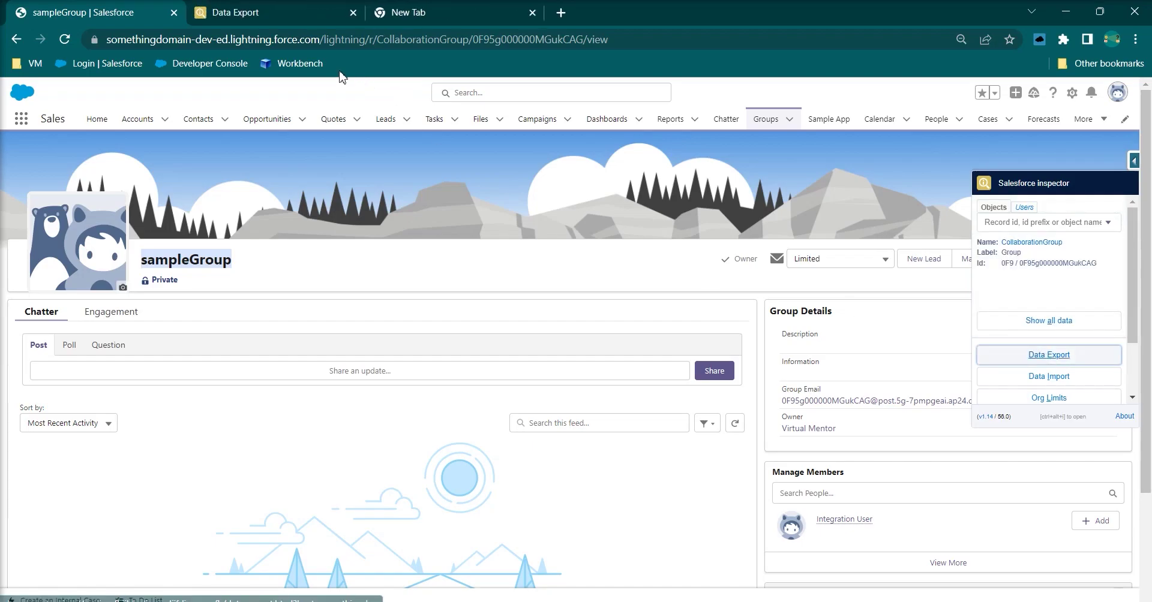
left_click(233, 18)
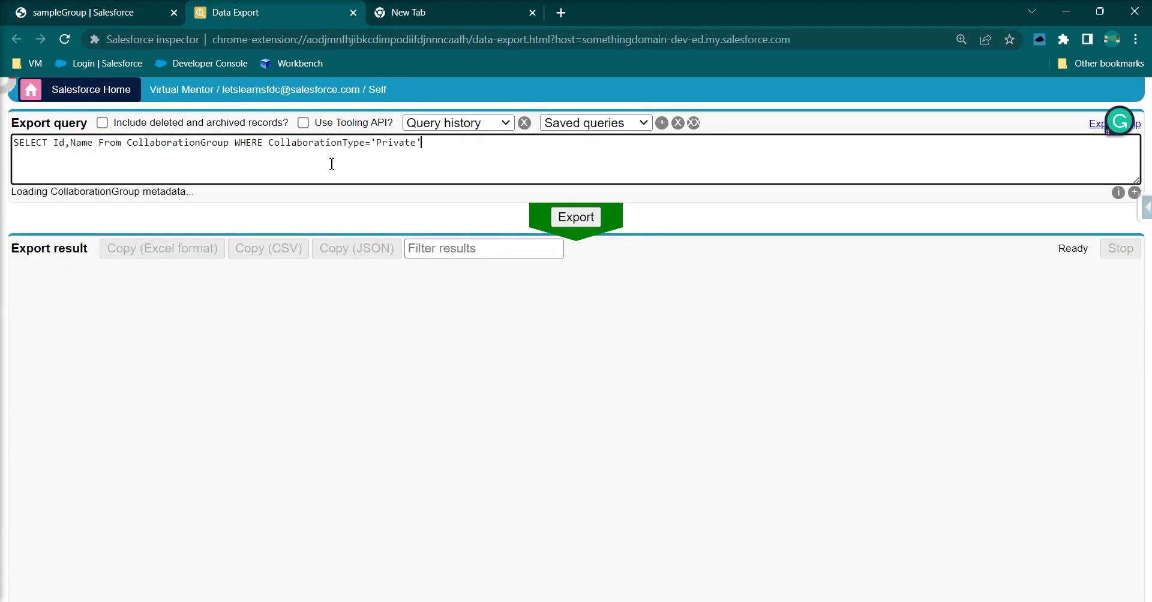
Run the export query and copy the Id of the sampleGroup record.
left_click(576, 218)
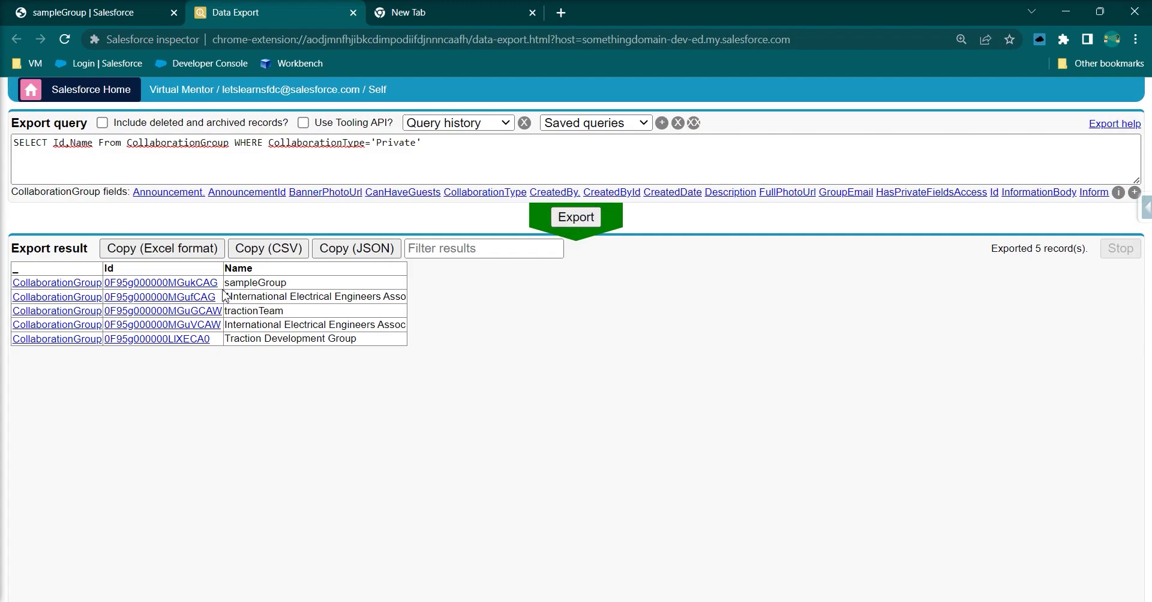
left_click_drag(217, 282, 105, 282)
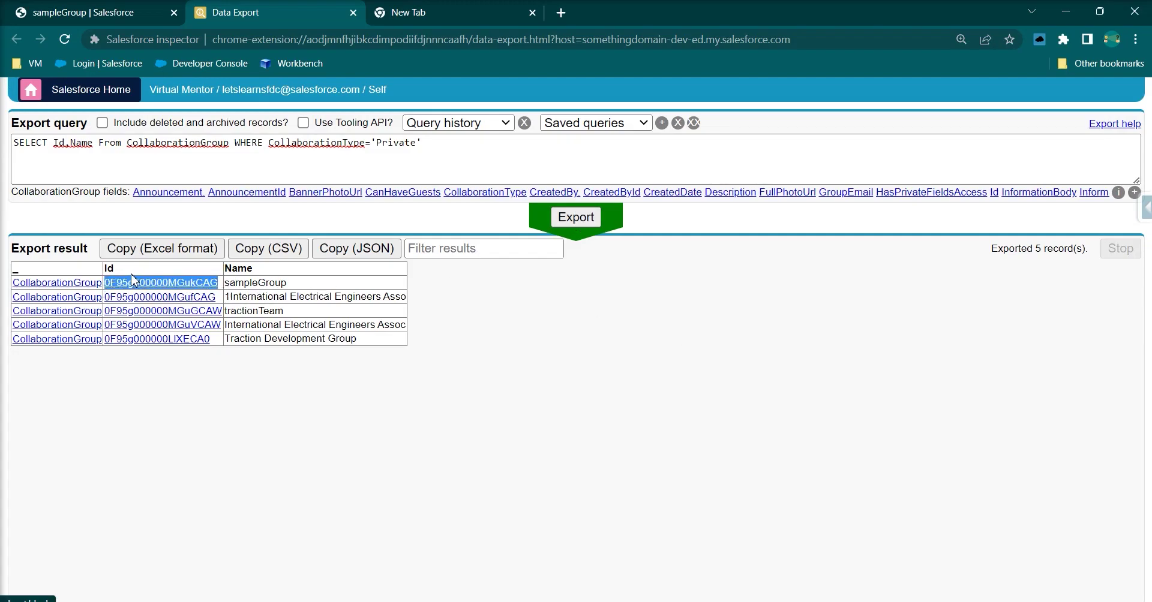
Open Salesforce Setup from the group page and find the Custom Labels page by searching for "custom l".
left_click(130, 8)
left_click(1072, 93)
left_click(1044, 137)
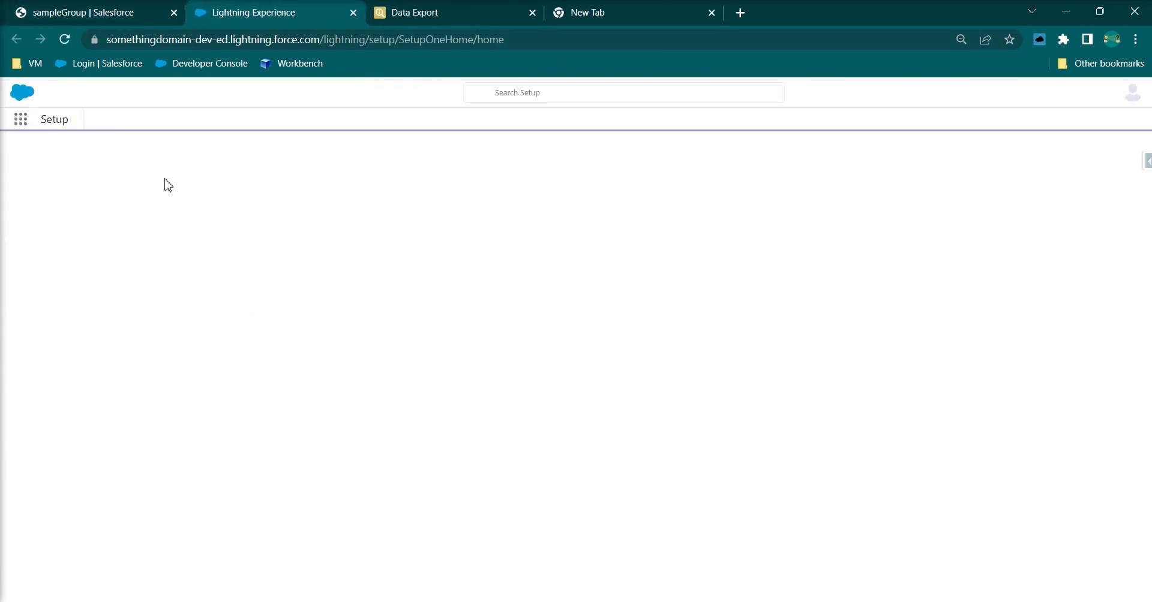
left_click(75, 155)
type("cu")
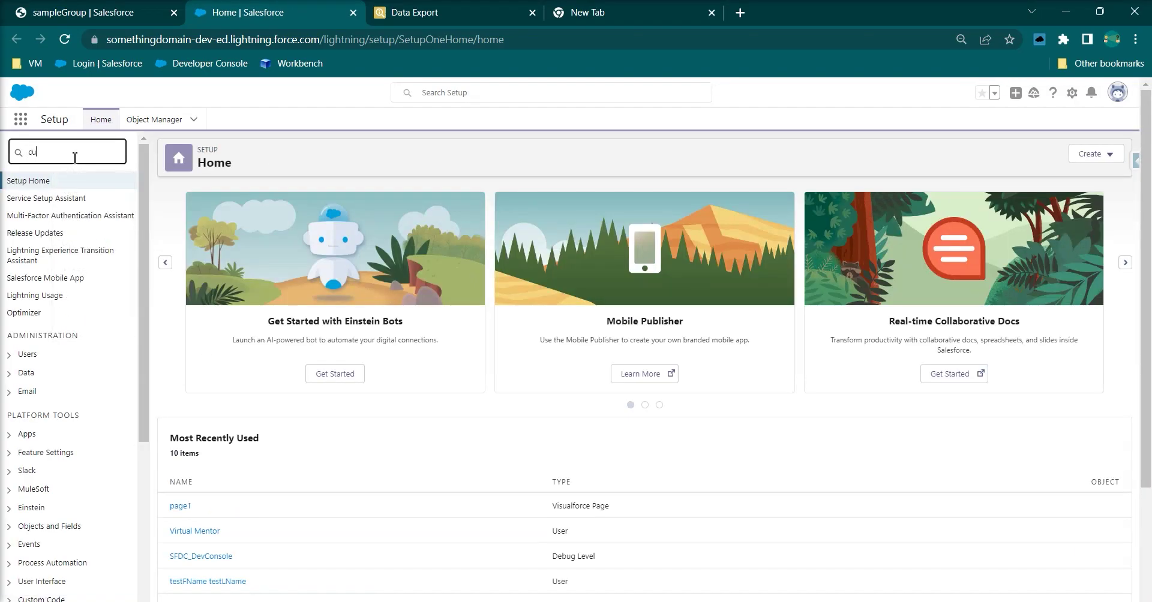
type("stom ")
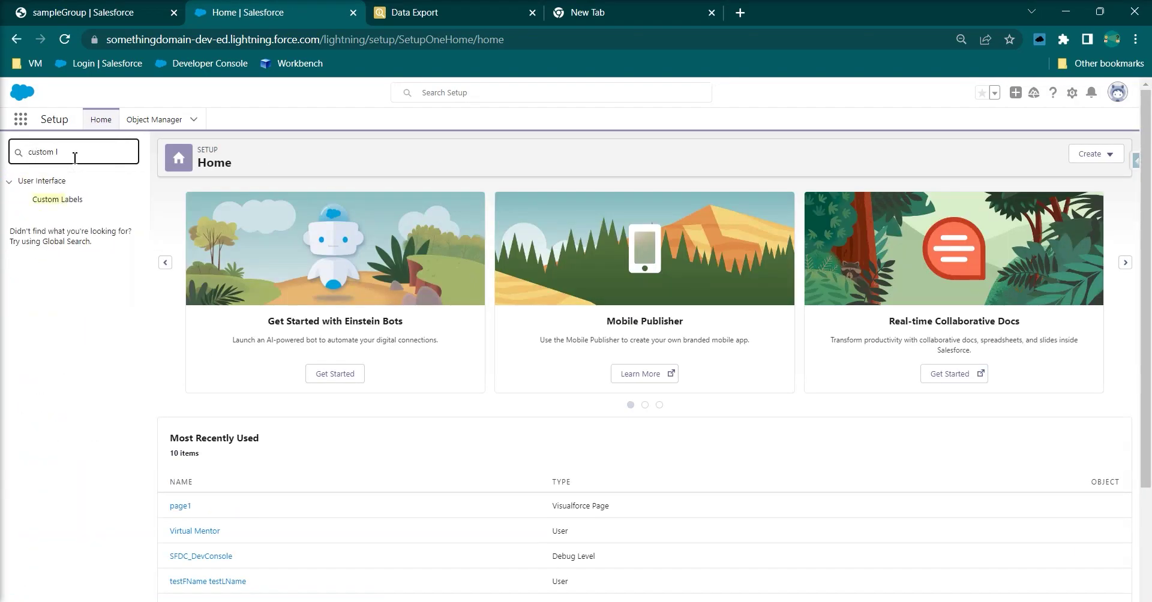
type("l")
left_click(72, 204)
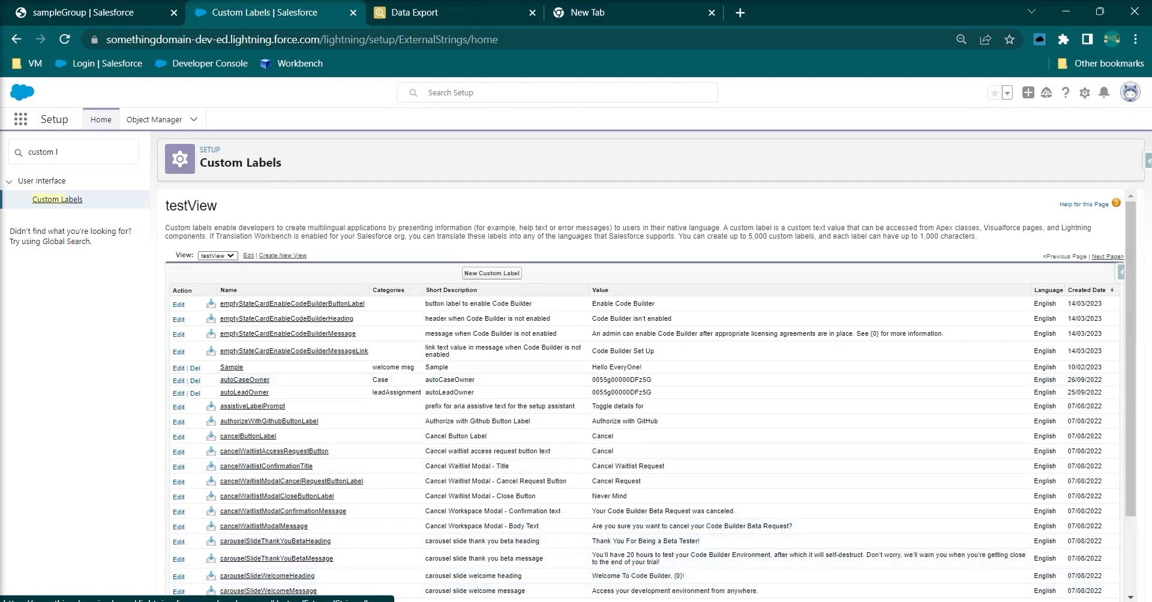
Start a new custom label and copy the name sampleGroupLabel for it from the Notepad notes.
mouse_move(650, 601)
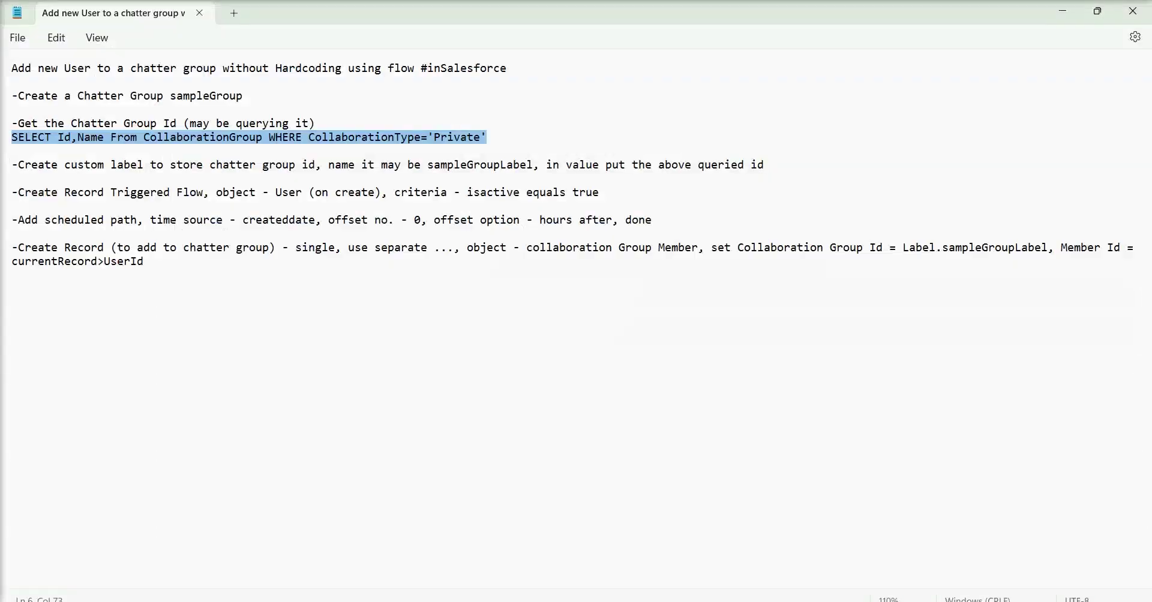
left_click_drag(111, 165, 566, 168)
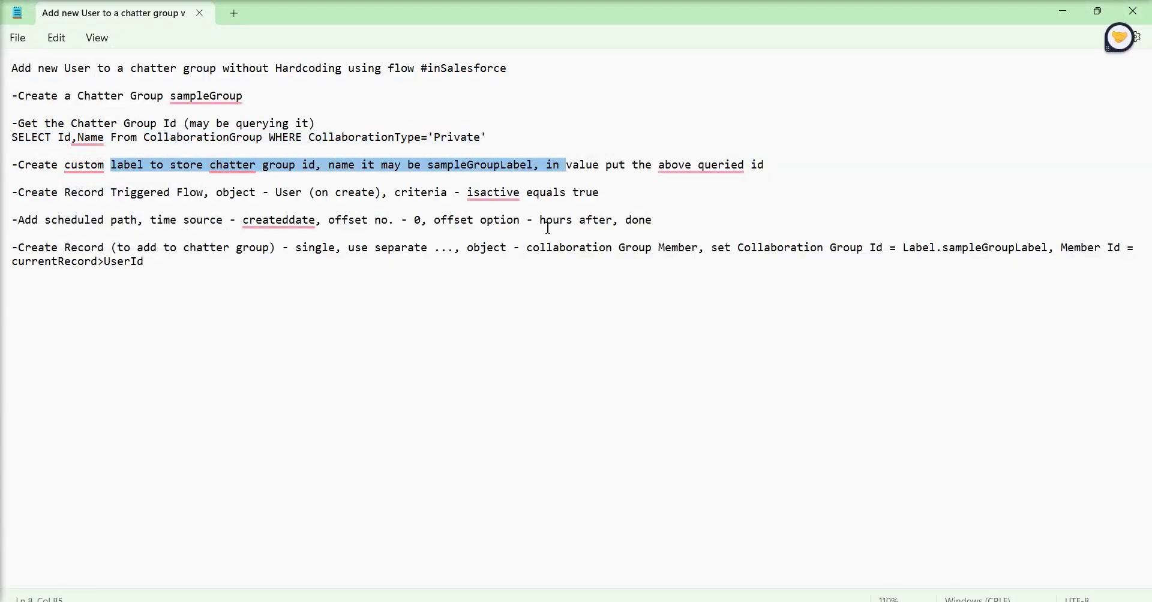
double_click(487, 177)
key("ctrl+c")
key("alt+Tab")
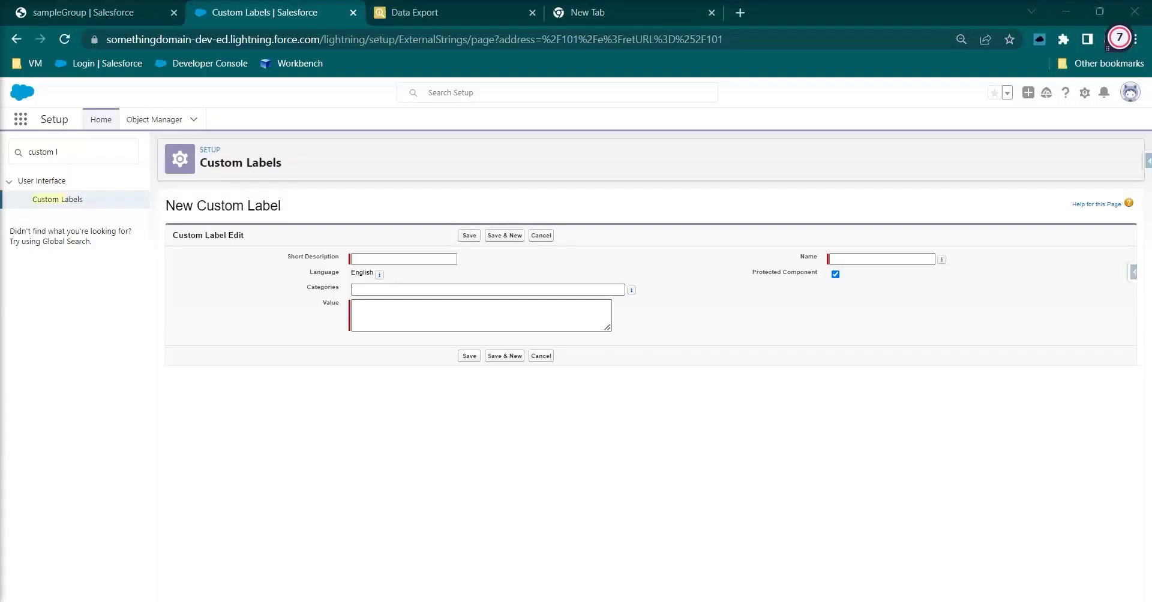
Fill the custom label with short description and name sampleGroupLabel and the group Id 0F95g000000MGukCAG as value, and save it.
key("ctrl+v")
left_click(396, 290)
left_click(381, 307)
left_click(446, 13)
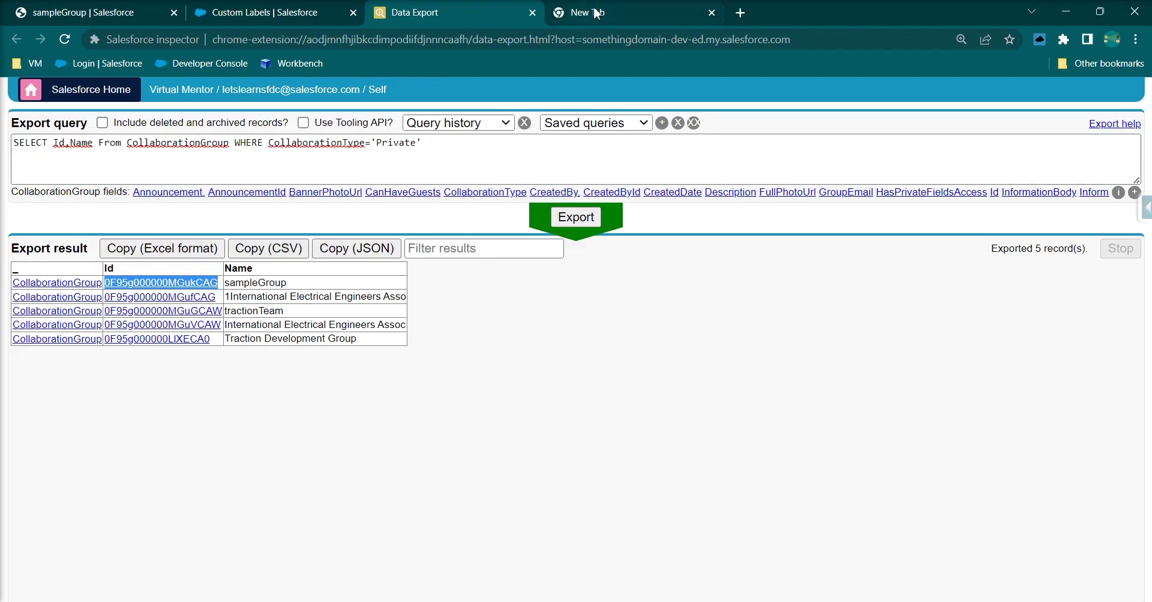
left_click(291, 14)
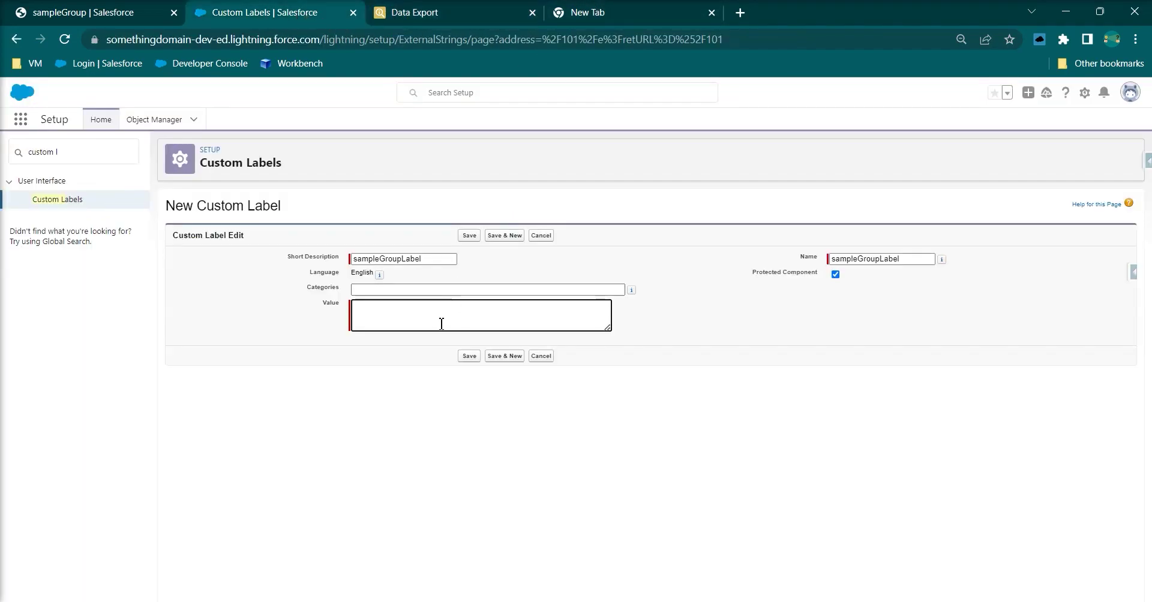
type("0F95g000000MGukCAG")
left_click(698, 322)
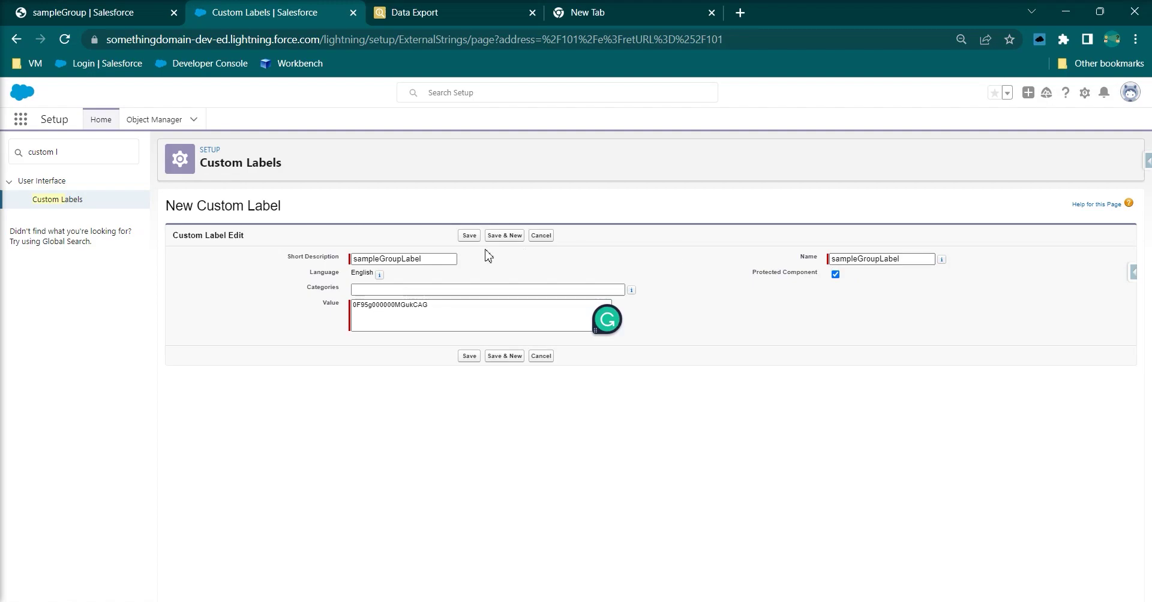
left_click(471, 238)
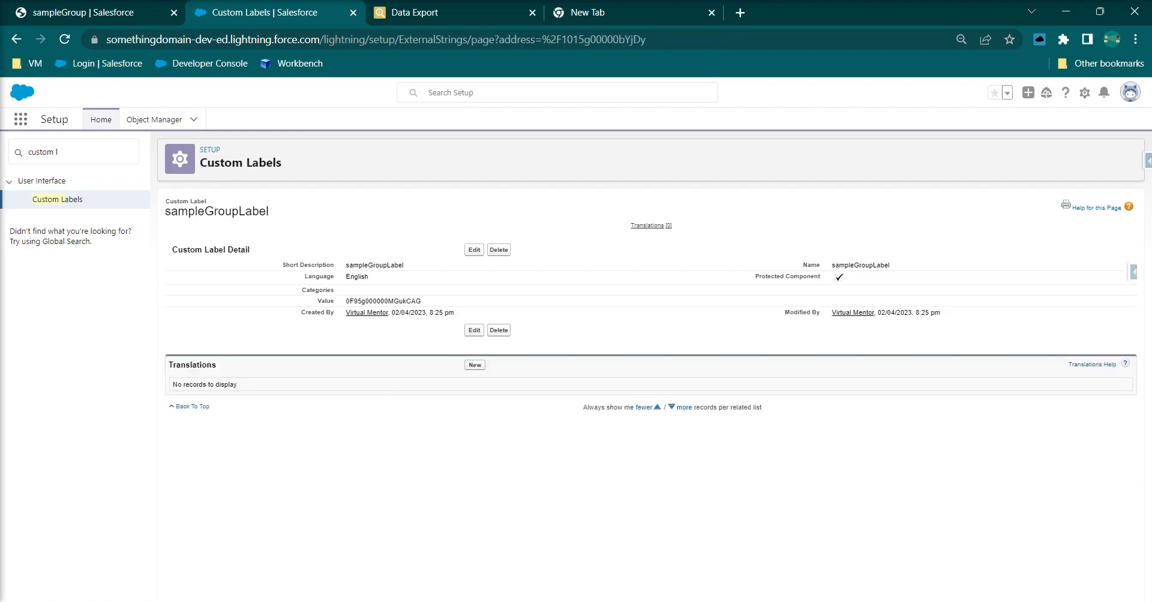
Review the instruction in the Notepad notes about the record-triggered flow on User, and return to Salesforce.
key("alt+Tab")
left_click(501, 360)
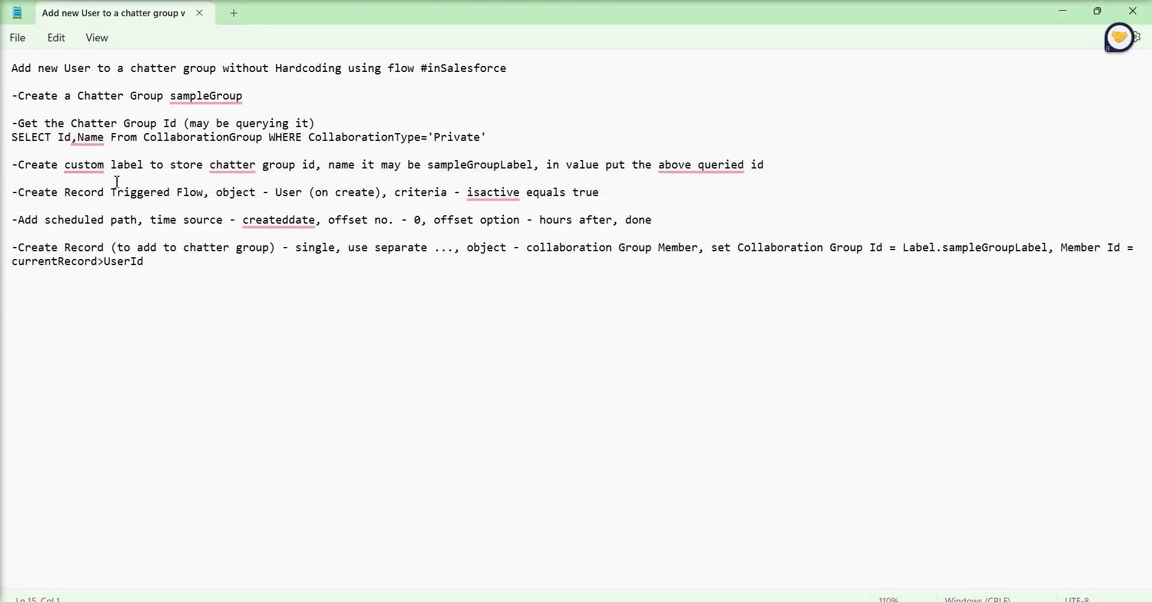
left_click_drag(64, 193, 386, 200)
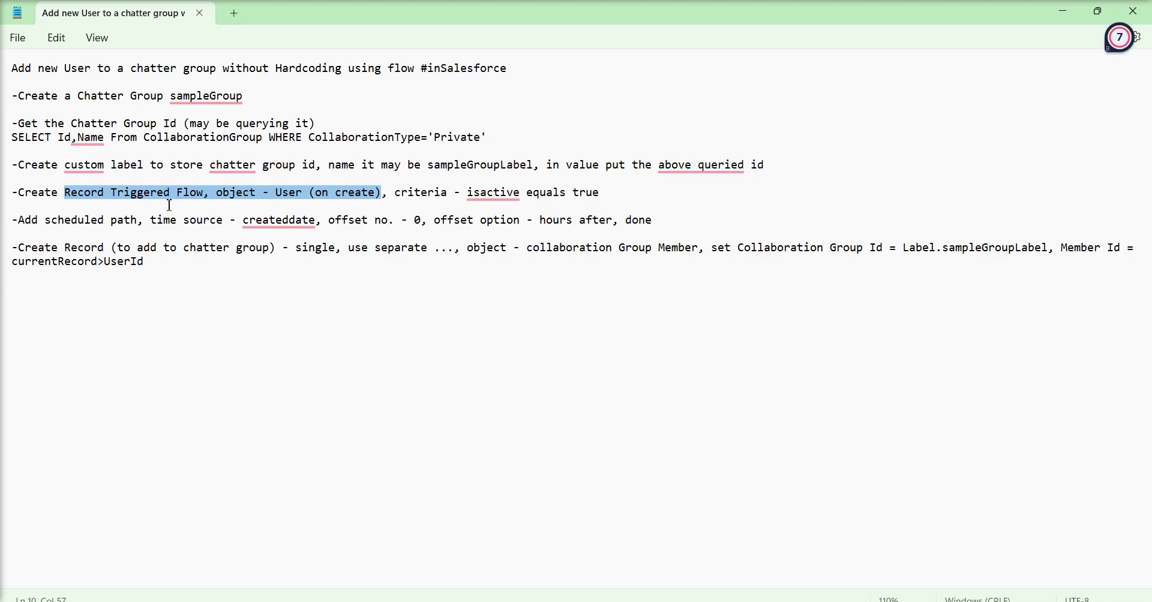
key("alt+Tab")
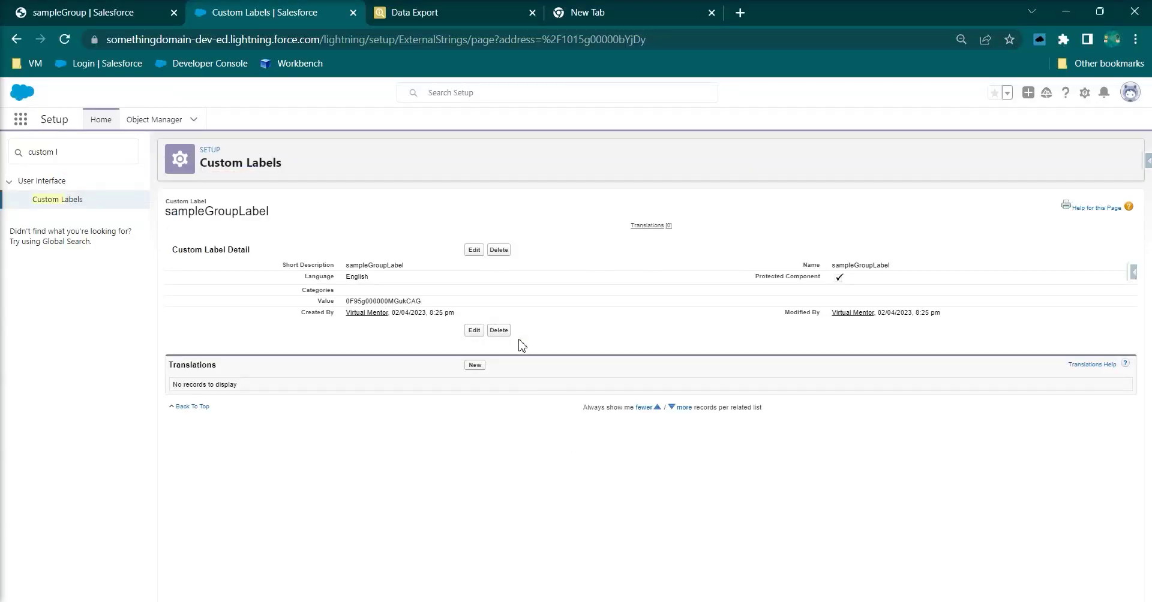
Open Salesforce Setup in a new browser tab and switch to it.
left_click(1084, 95)
left_click(1066, 133)
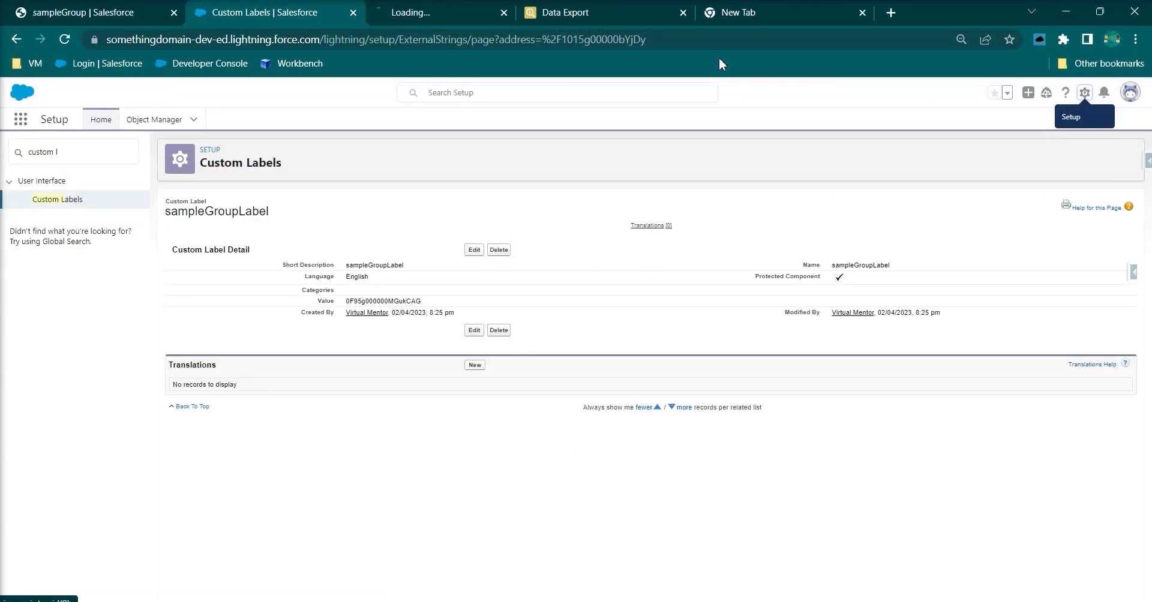
left_click(477, 17)
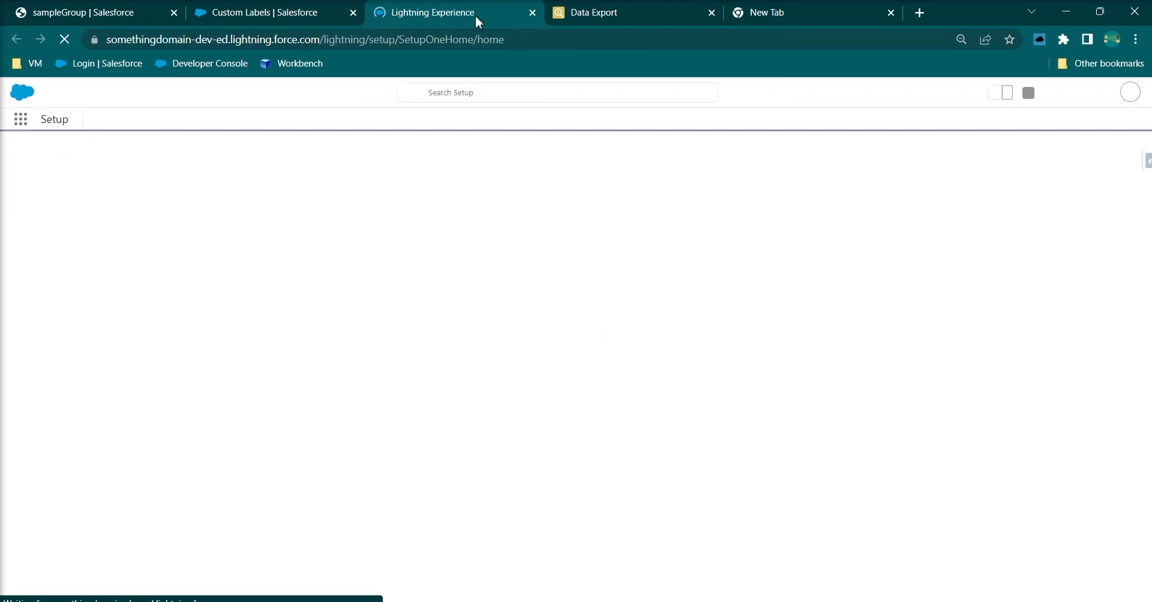
Create a new record-triggered flow that runs when a User record is created.
left_click(1097, 154)
left_click(1059, 296)
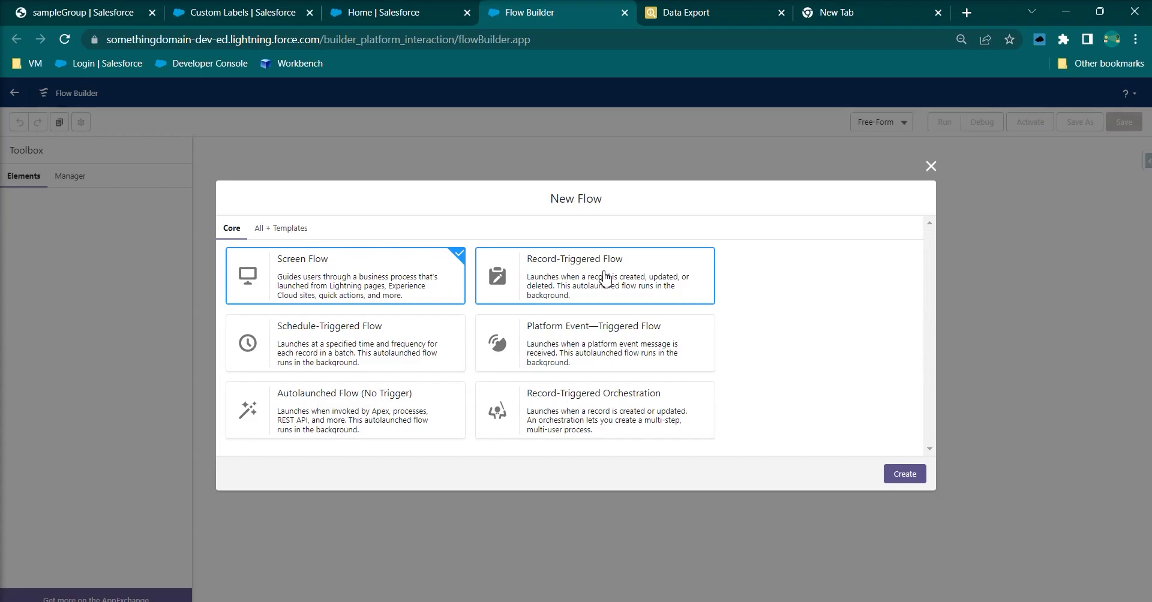
left_click(610, 276)
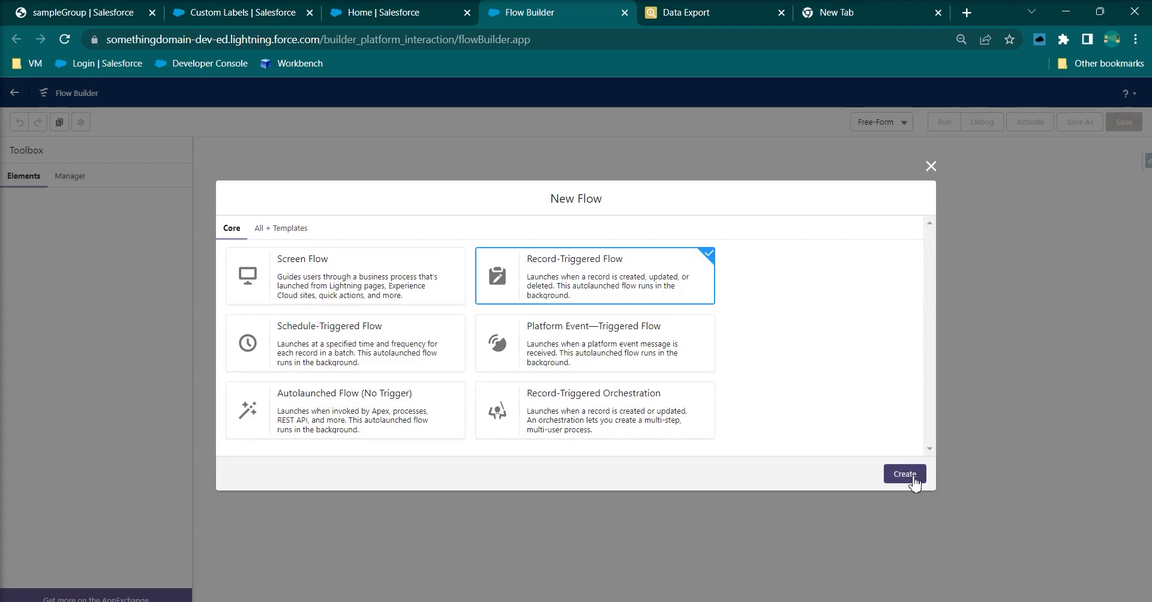
left_click(913, 477)
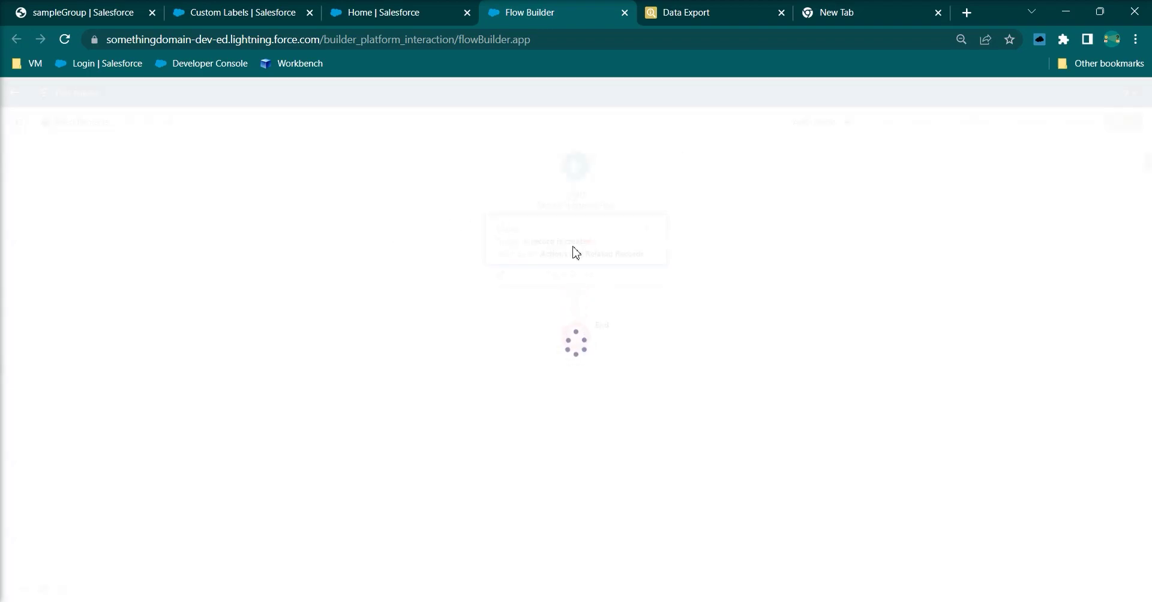
type("User")
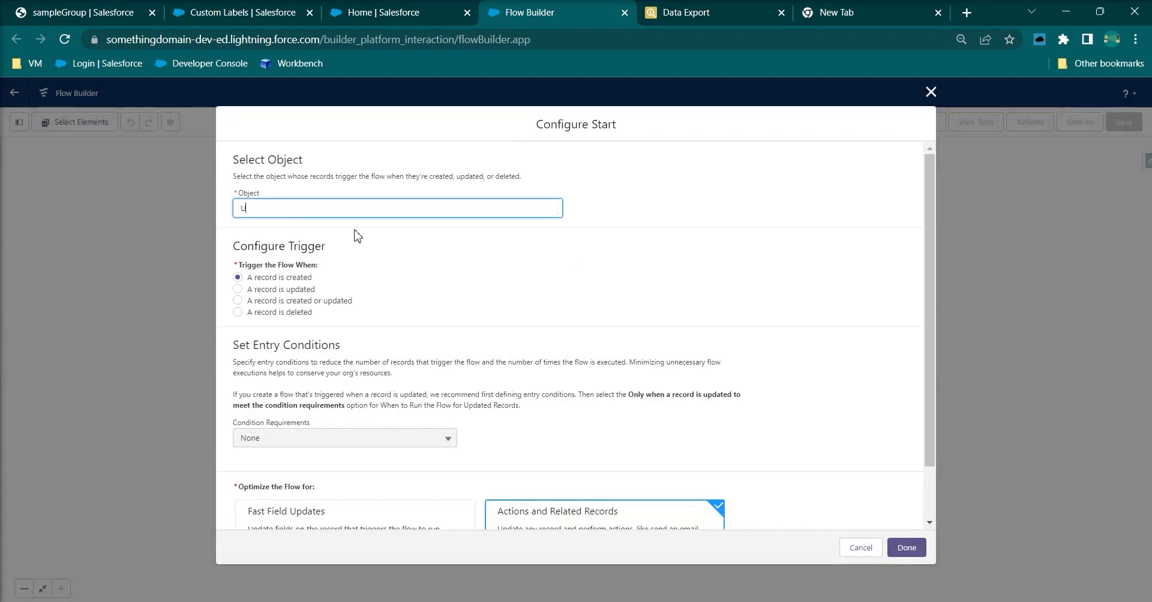
left_click(347, 259)
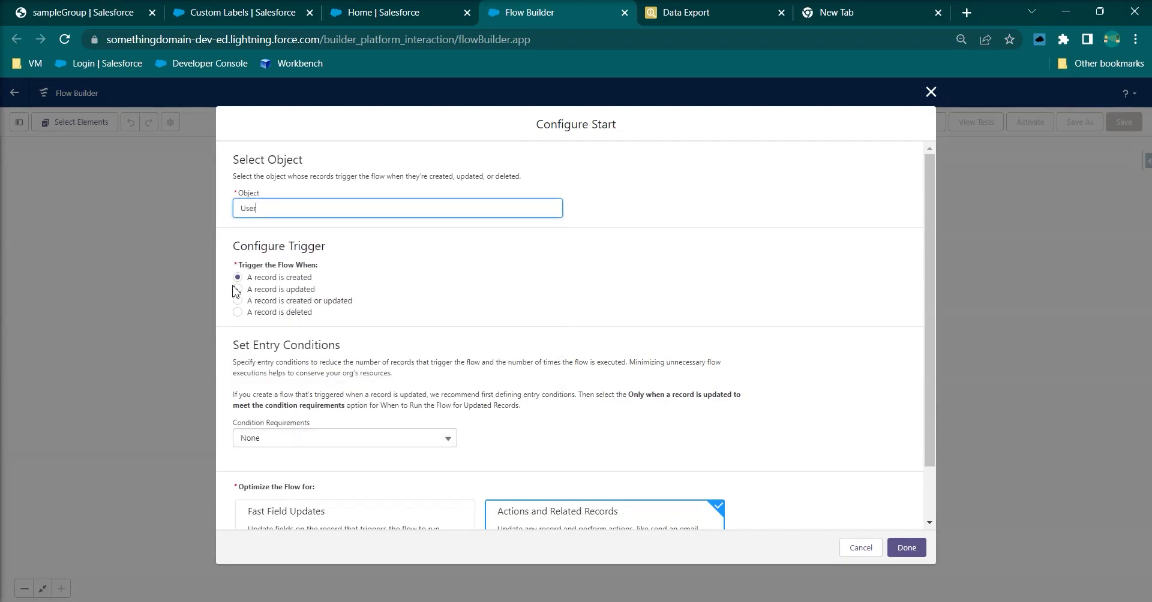
Set the flow's entry conditions to All Conditions Are Met (AND) with IsActive Equals True, and finish the start configuration.
left_click(360, 440)
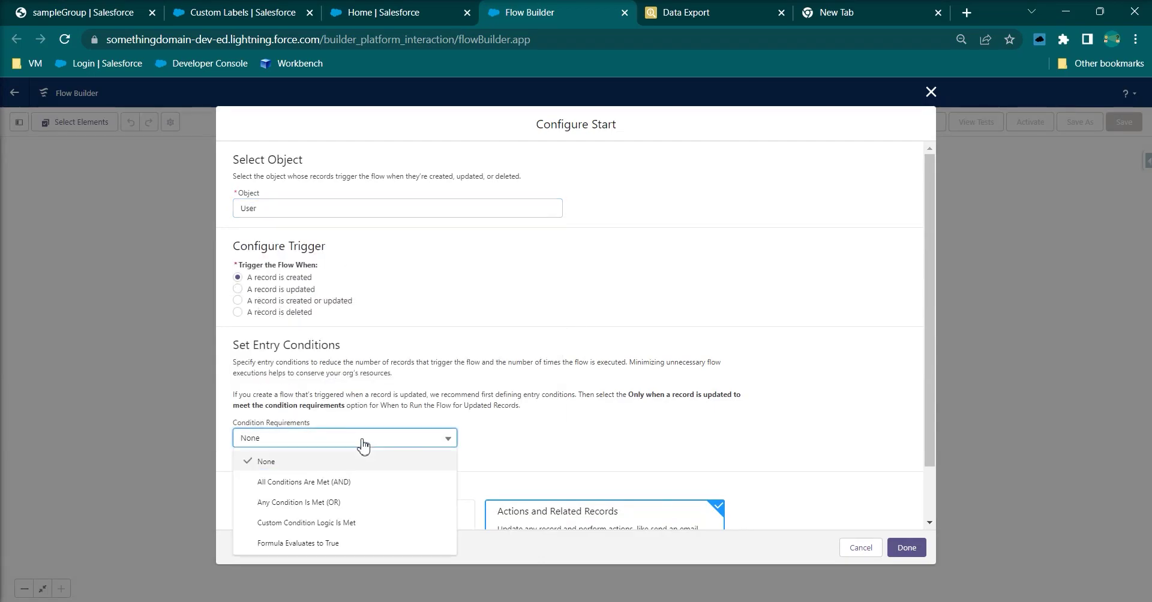
left_click(309, 478)
left_click(346, 485)
type("isact")
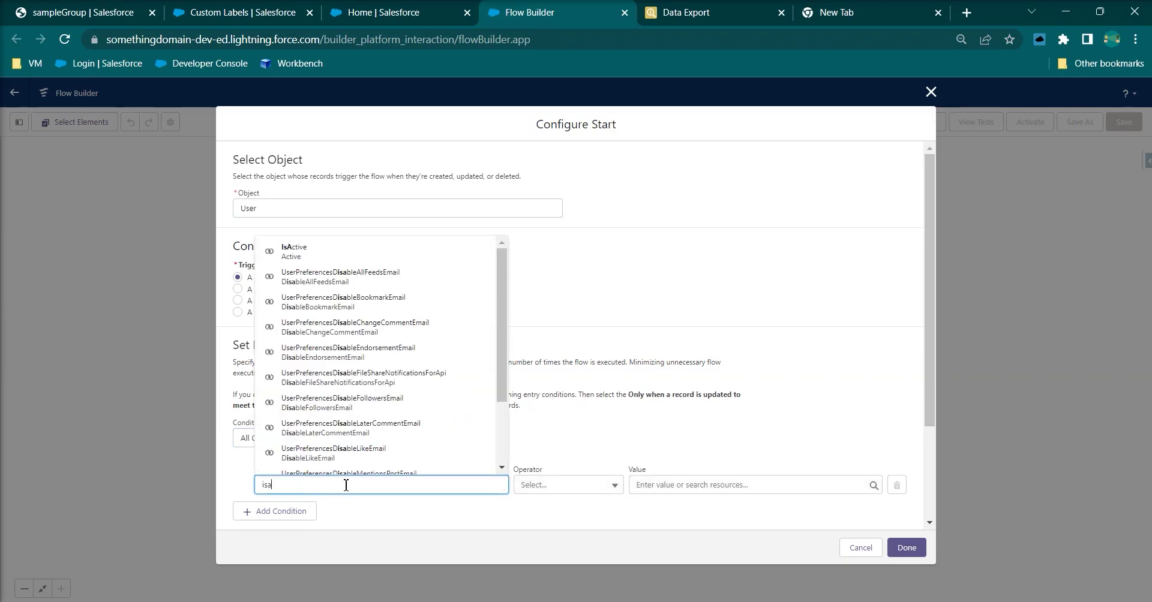
left_click(350, 472)
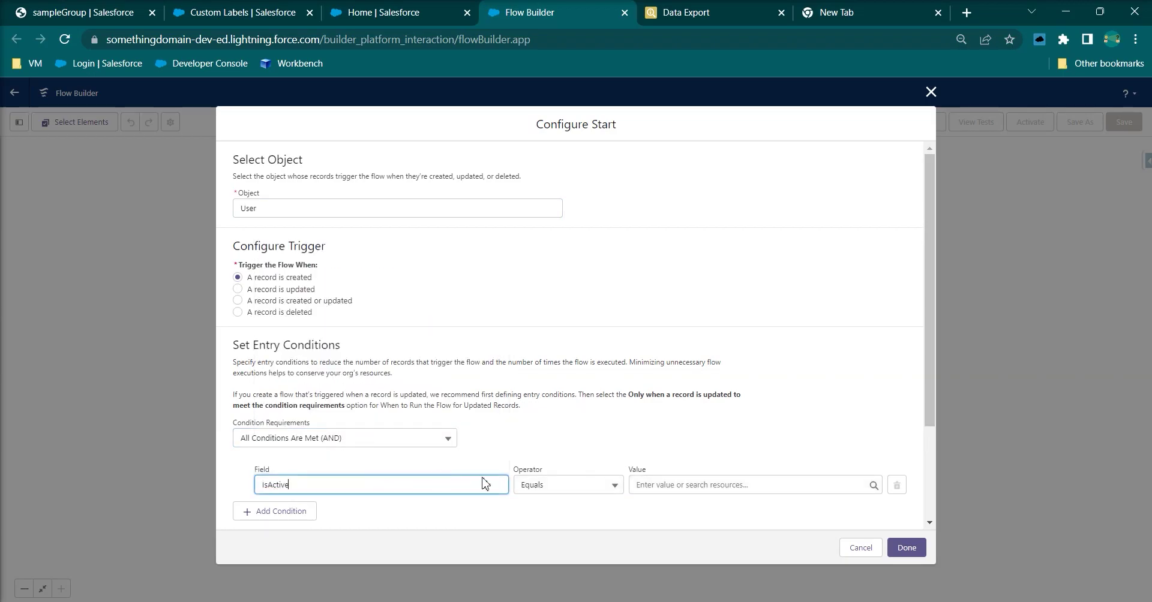
left_click(675, 485)
type("tru")
left_click(700, 522)
scroll(795, 447, "down", 3)
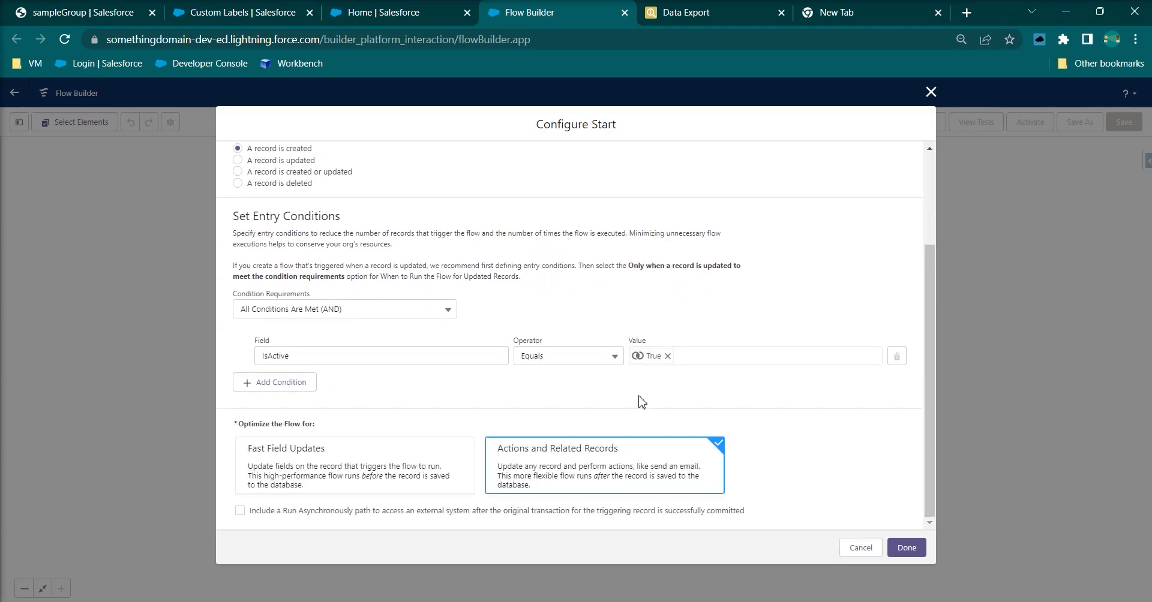
left_click(906, 547)
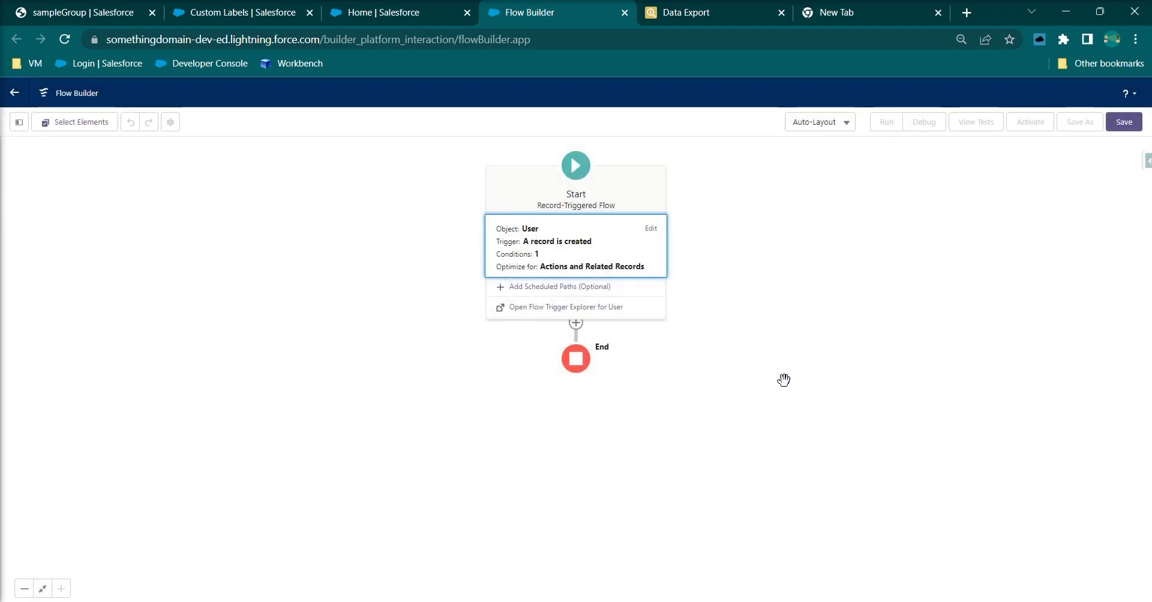
Review the scheduled path instruction in the Notepad notes, and return to the flow in Salesforce.
key("alt+Tab")
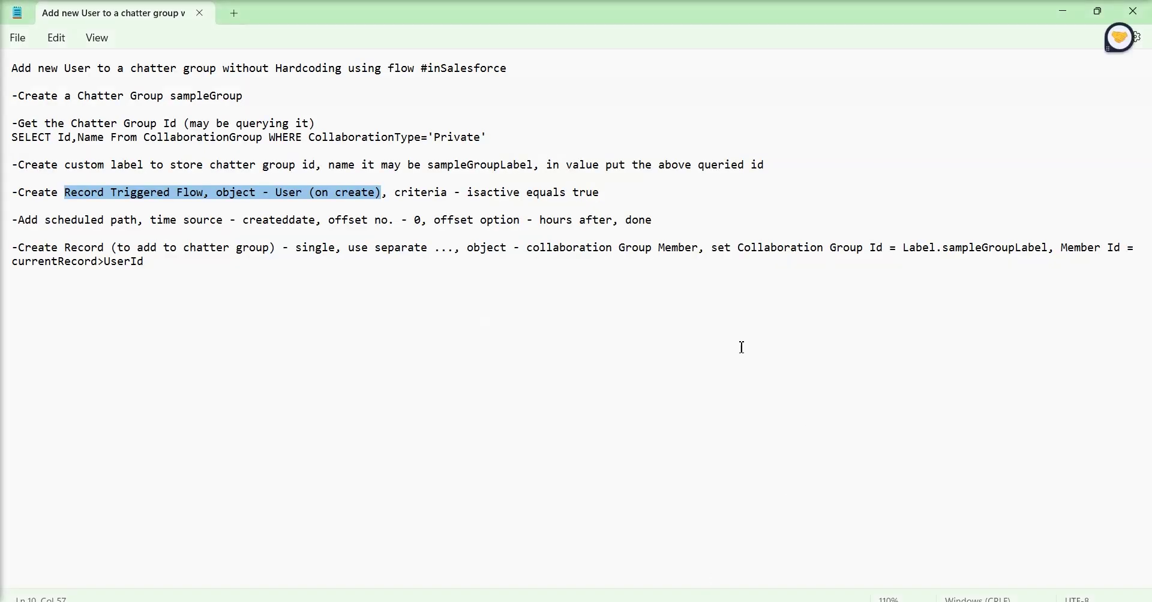
left_click(644, 344)
left_click_drag(82, 229, 324, 231)
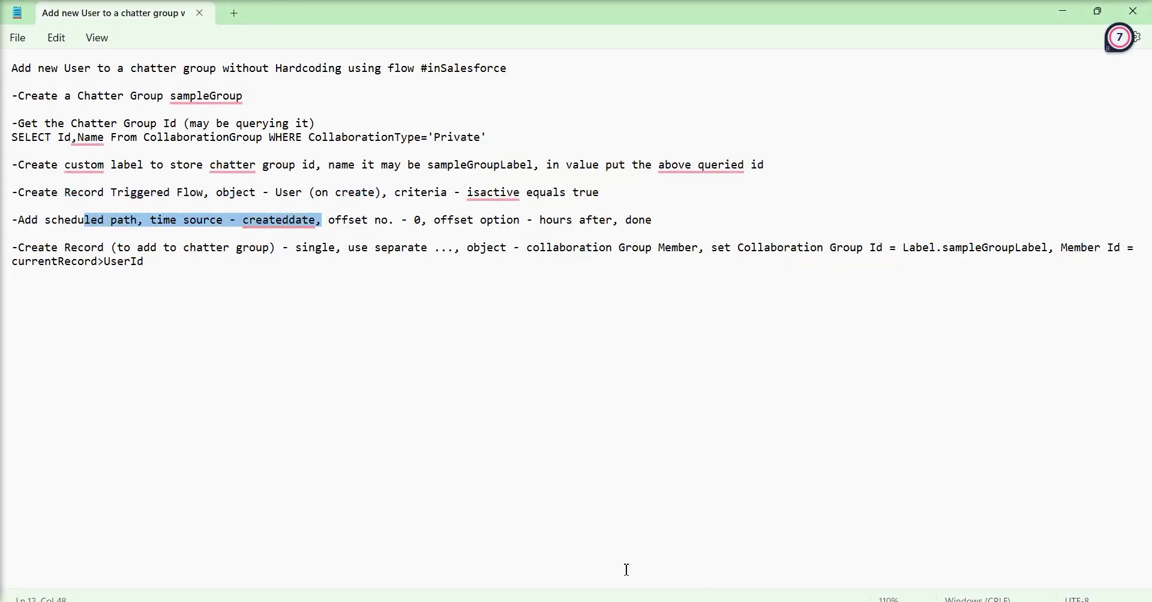
key("alt+Tab")
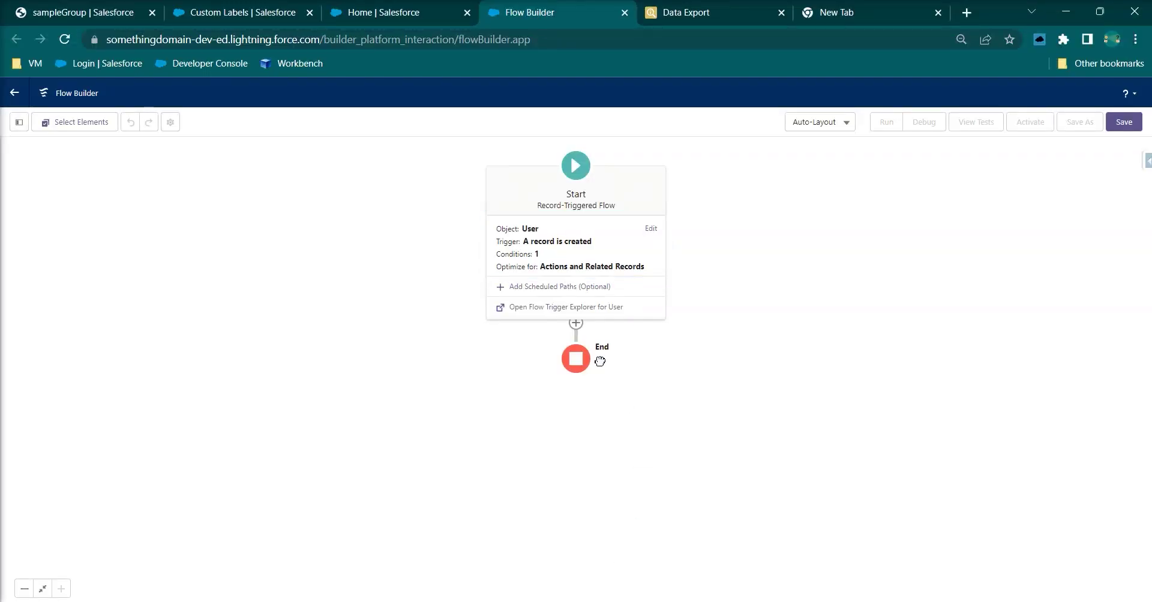
Add a scheduled path to the flow's Start element with samplePath as its label and API name.
left_click(559, 283)
left_click(575, 177)
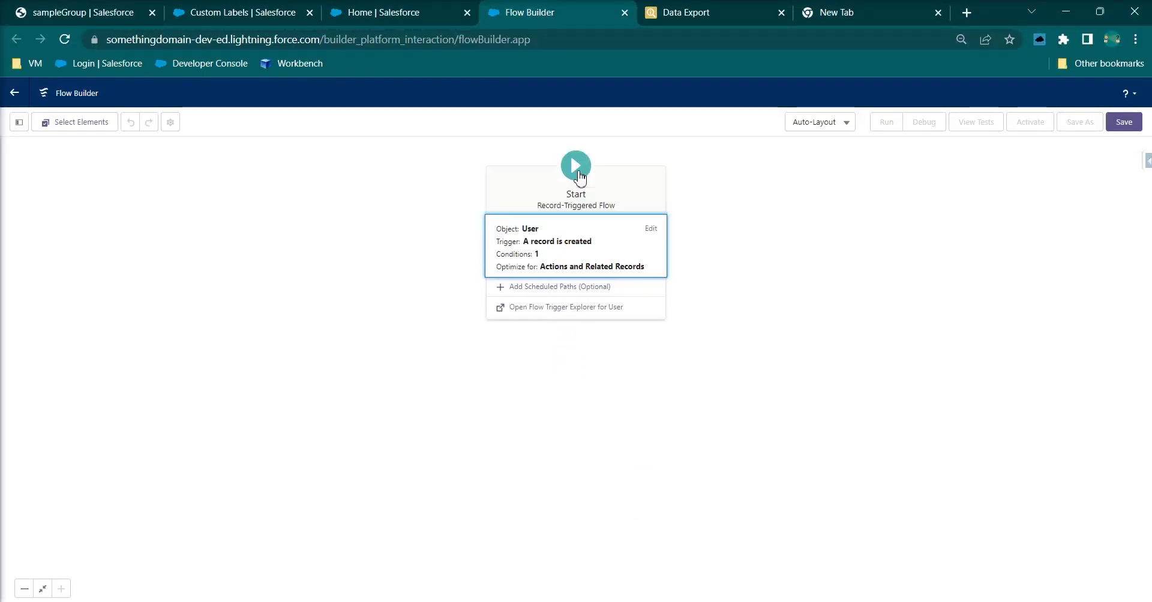
left_click(534, 292)
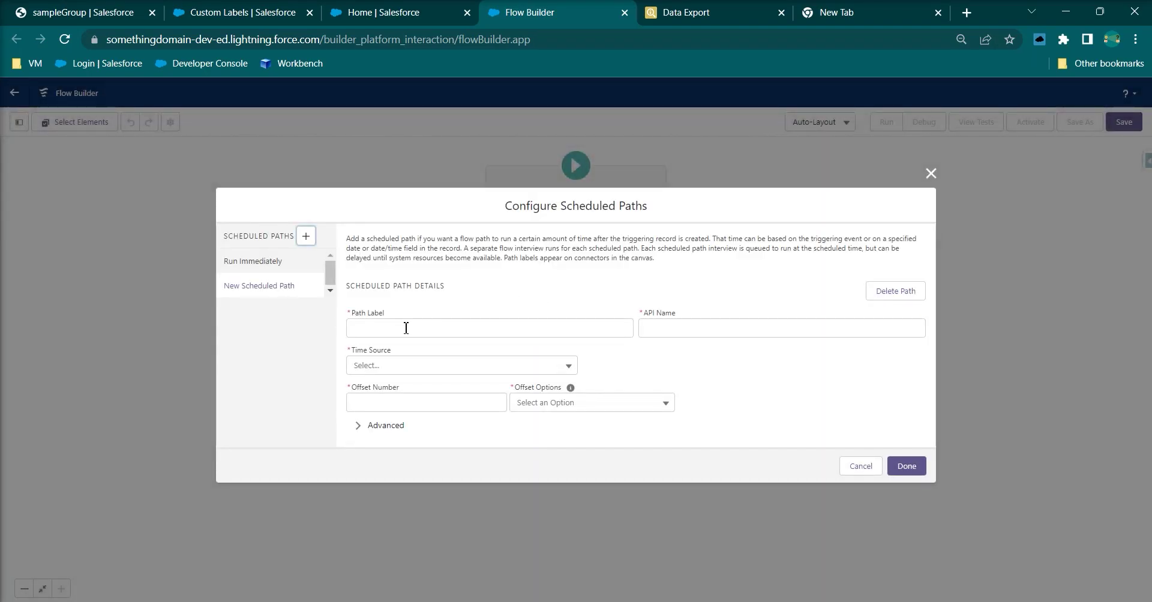
left_click(406, 327)
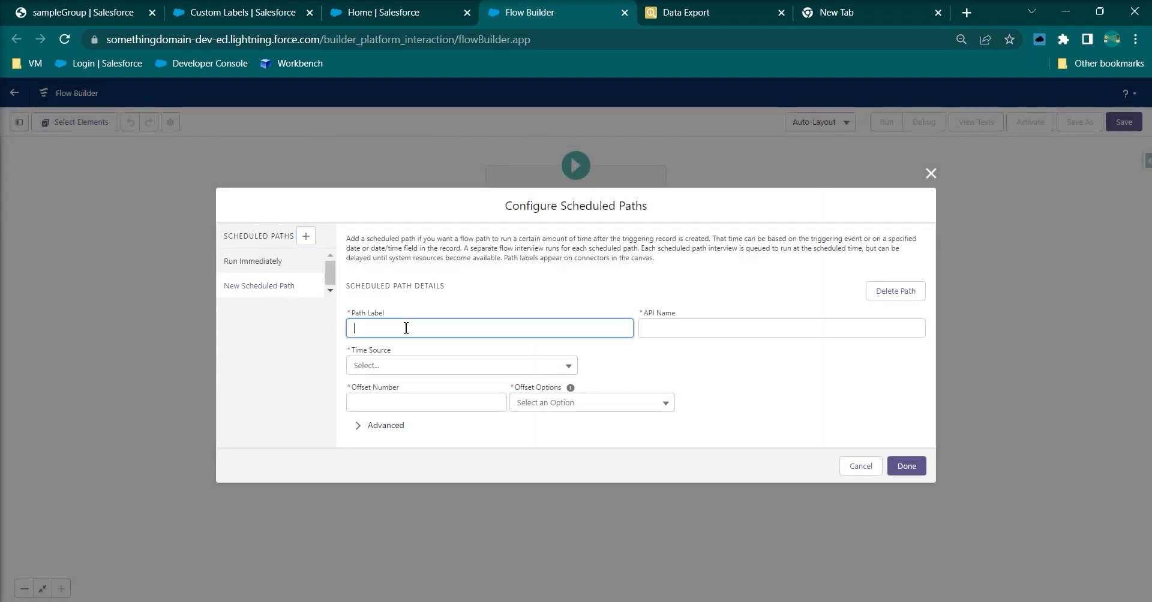
type("samplePath")
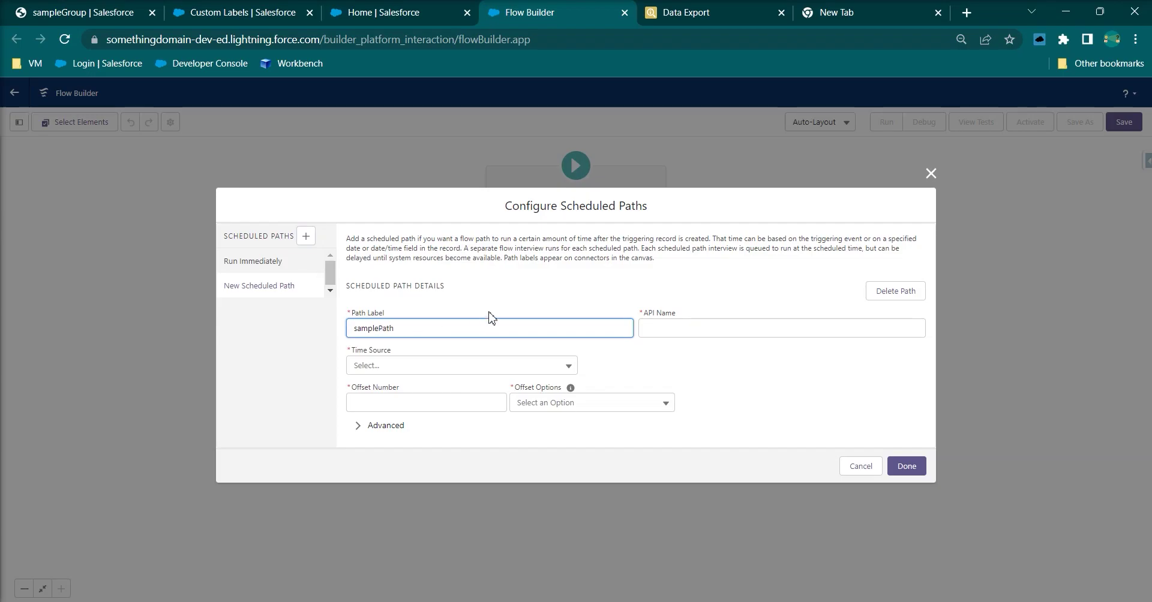
left_click(491, 318)
Set the scheduled path's time source to User: Created Date with an offset of 0 Hours After.
left_click(398, 369)
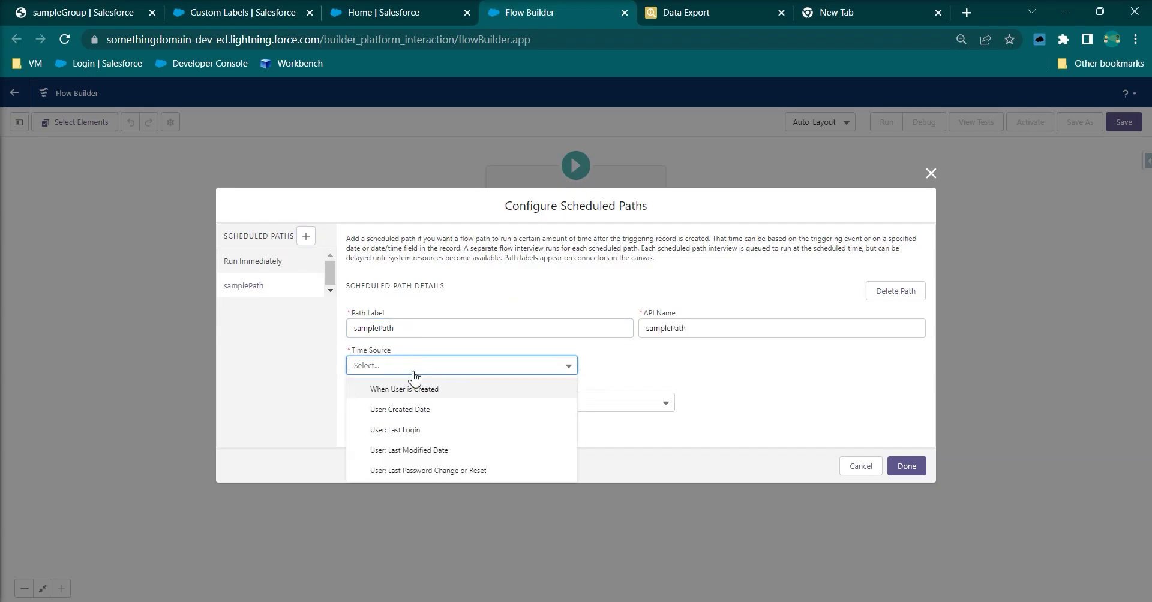
left_click(420, 410)
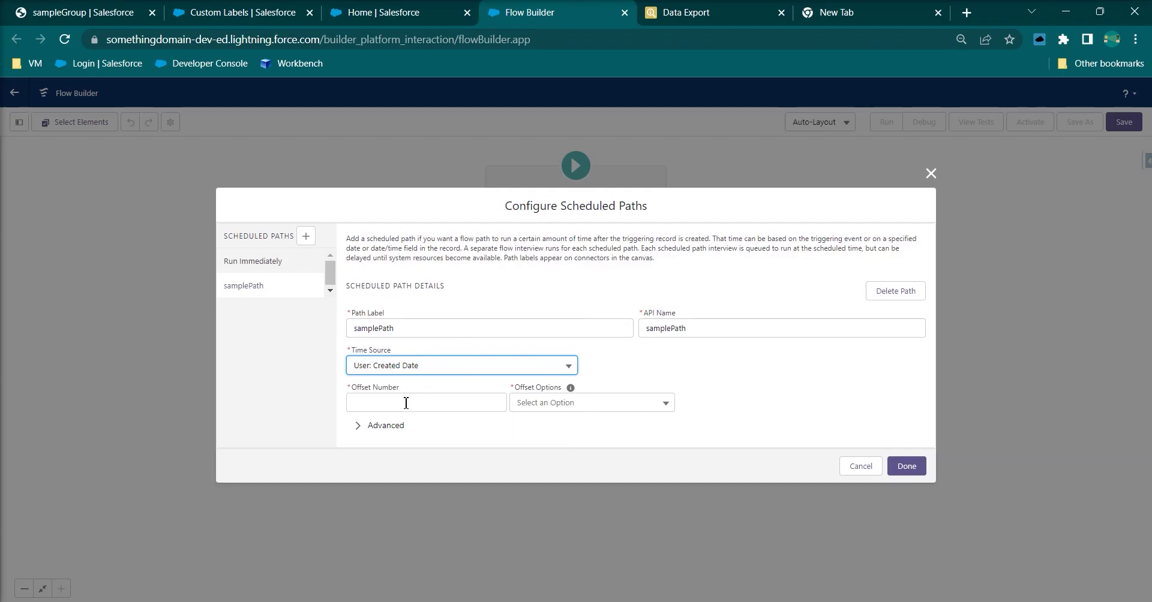
left_click(422, 399)
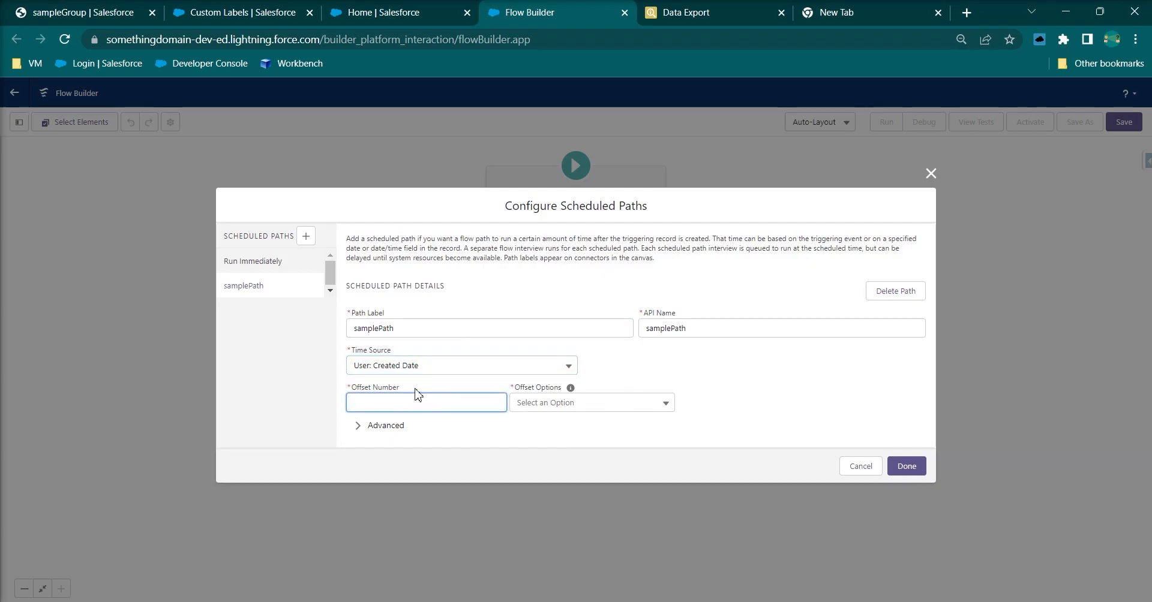
type("0")
left_click(543, 406)
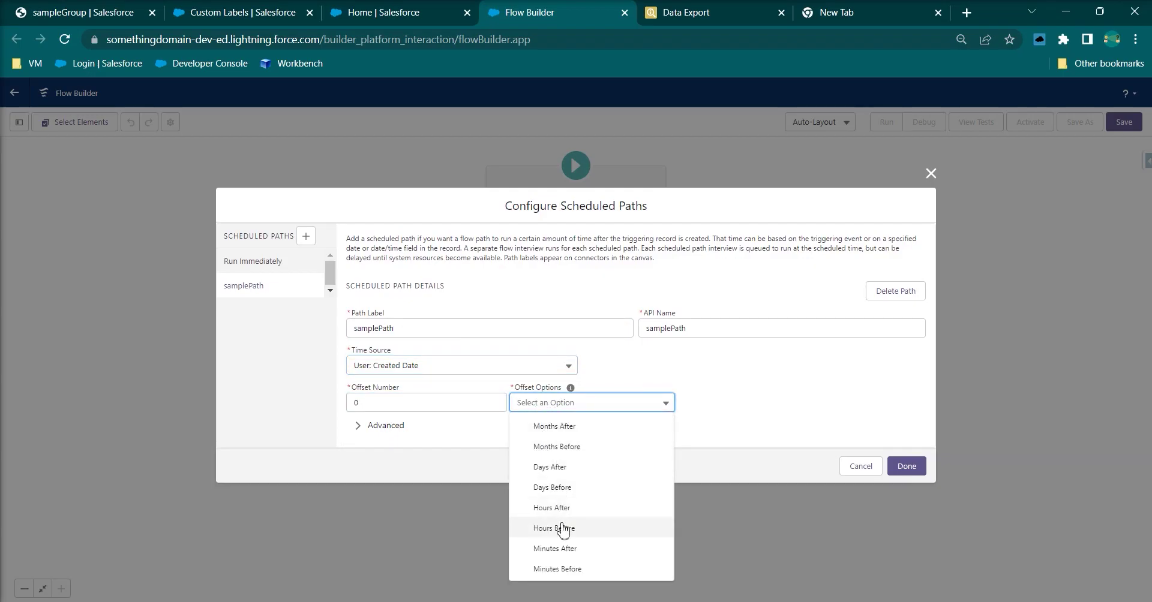
left_click(568, 511)
left_click(699, 432)
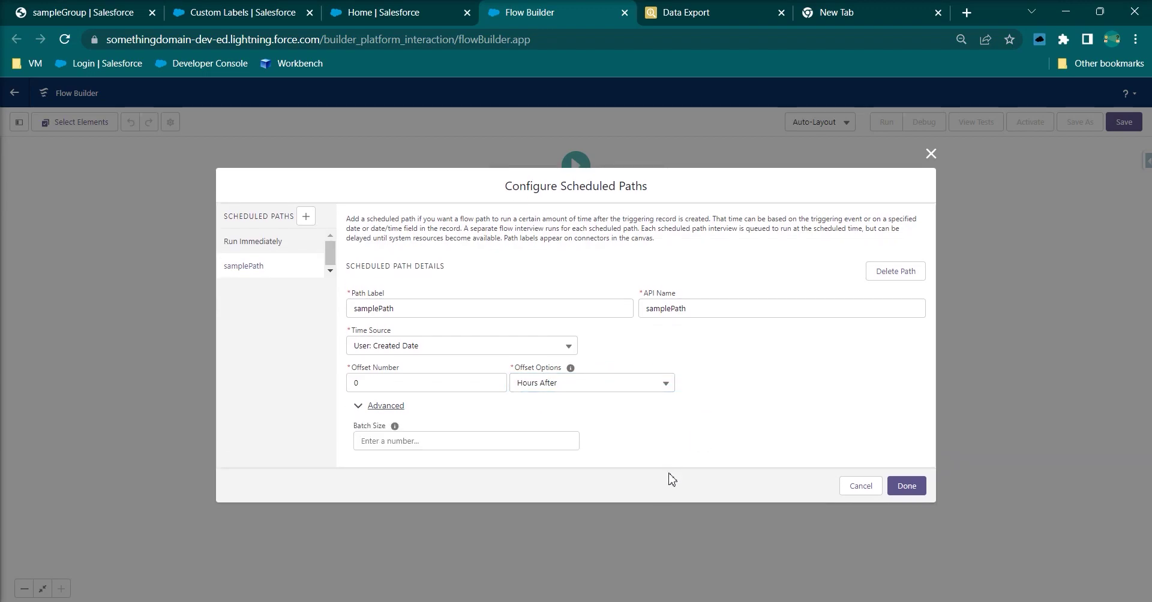
Check the offset settings against the Notepad notes, and finish configuring the scheduled path in Salesforce.
key("alt+Tab")
left_click_drag(423, 221, 609, 232)
left_click(341, 308)
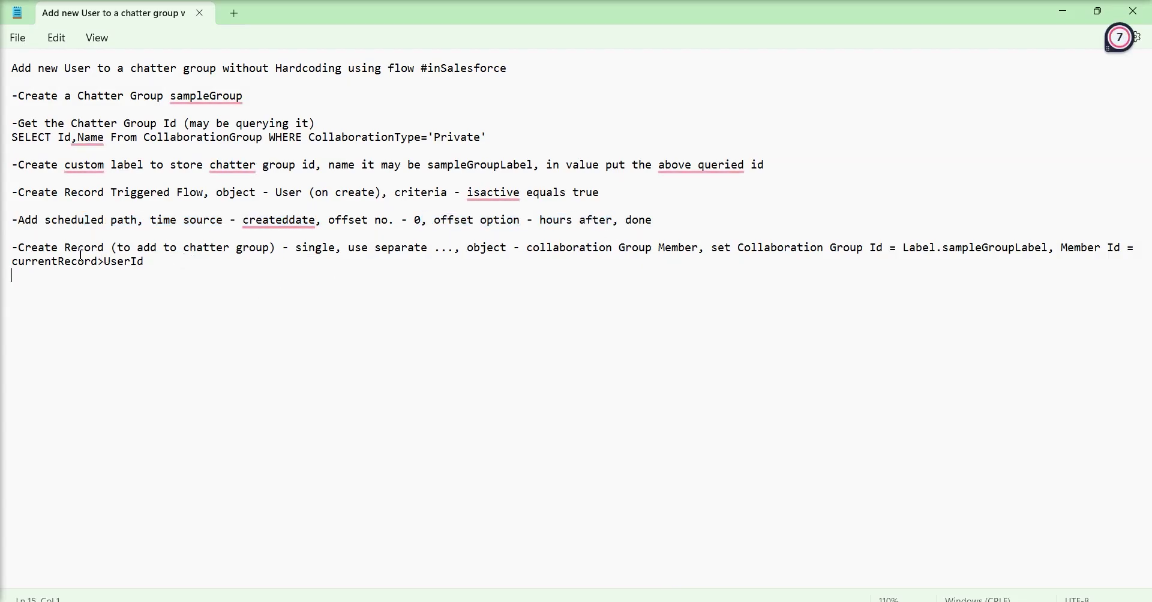
key("alt+Tab")
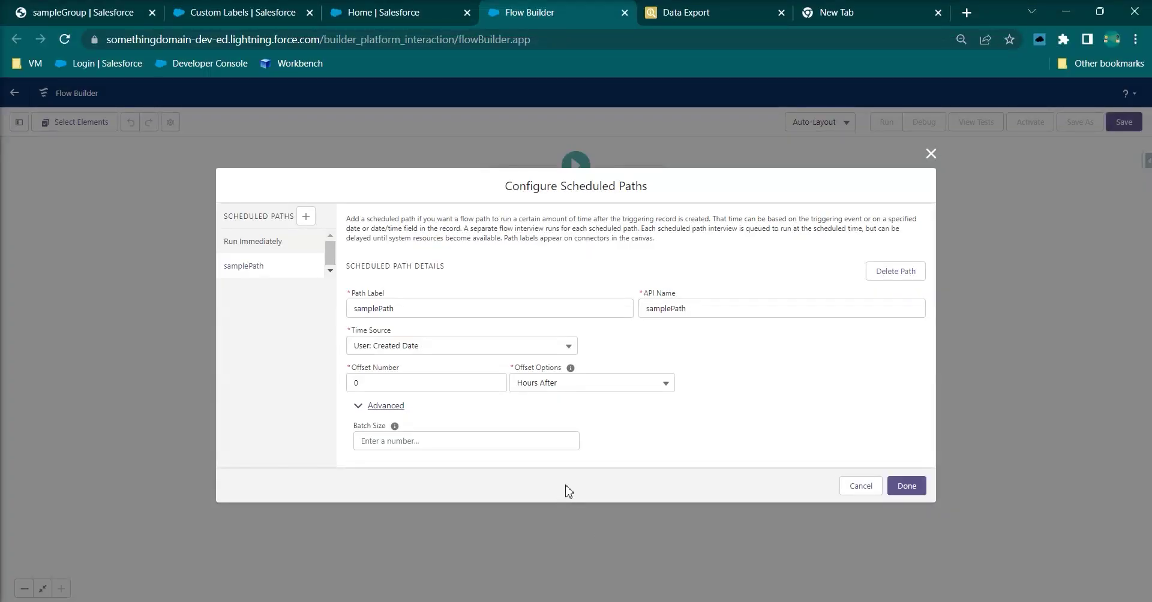
left_click(895, 498)
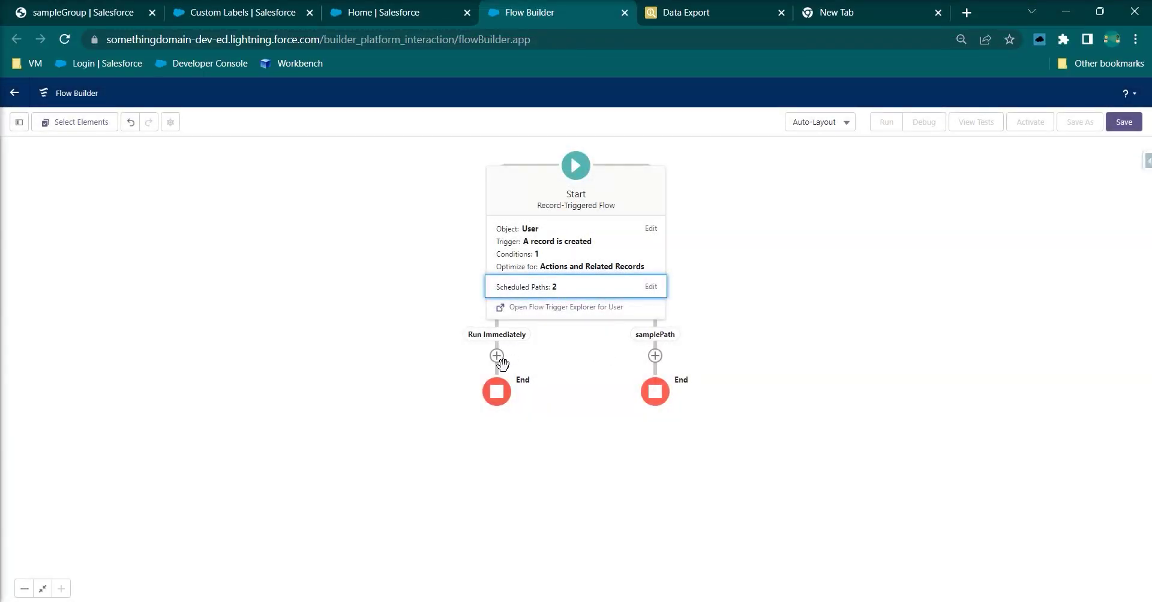
Add a Create Records element named createRecord to samplePath, creating one record with separate resources and literal values.
left_click(655, 356)
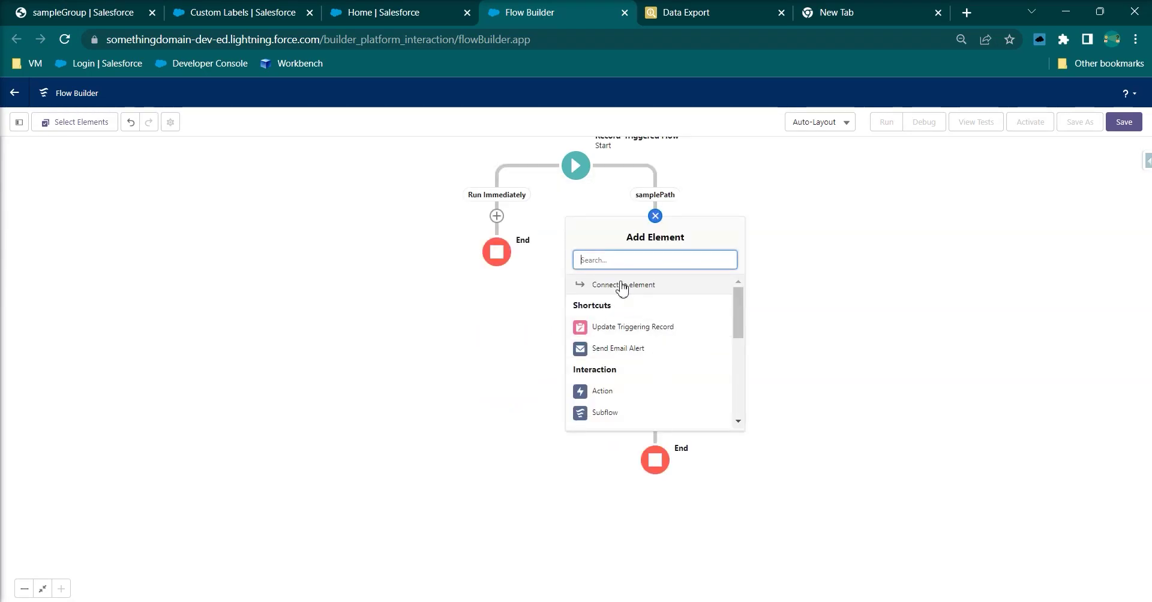
type("create")
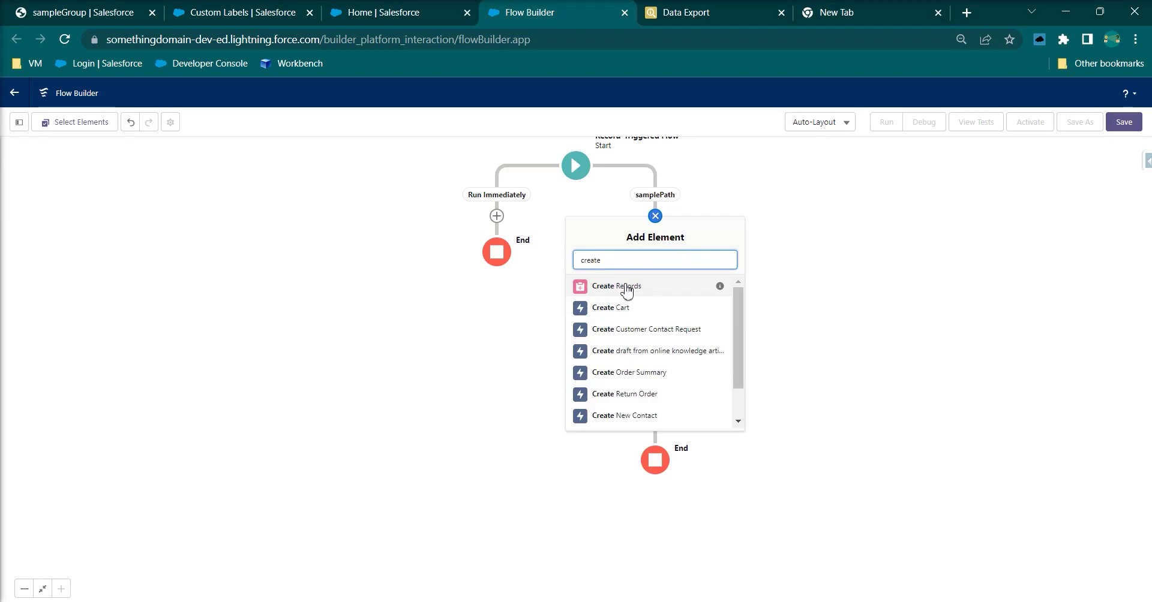
left_click(624, 286)
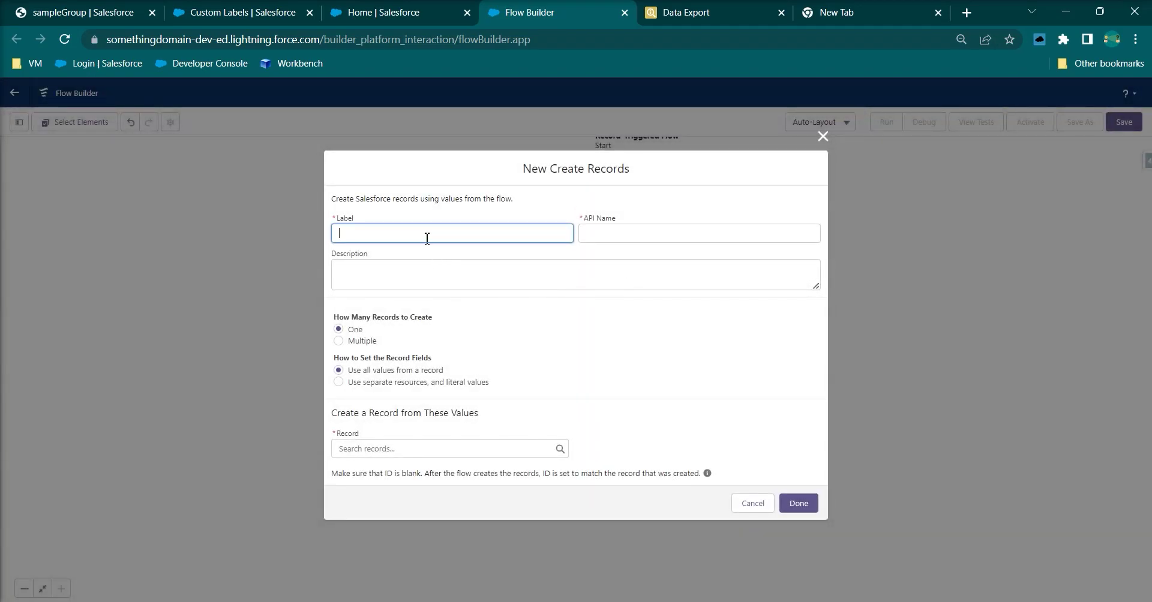
type("CreateRecord")
left_click(572, 318)
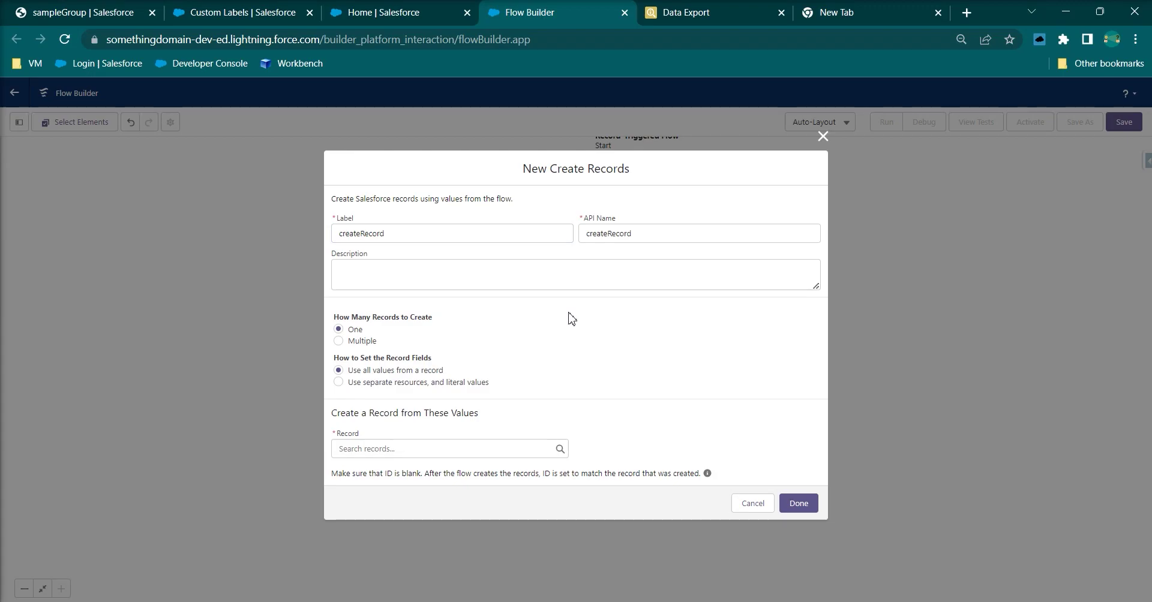
left_click(339, 383)
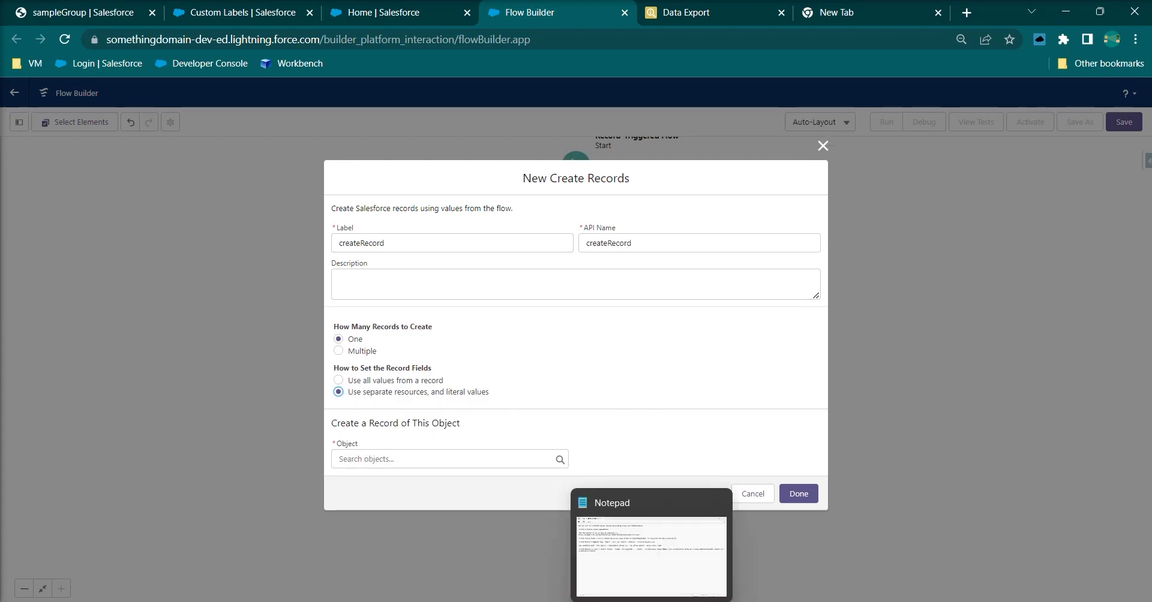
Try to fill the new record's object with the name collaboration Group Member copied from the Notepad notes.
left_click(660, 558)
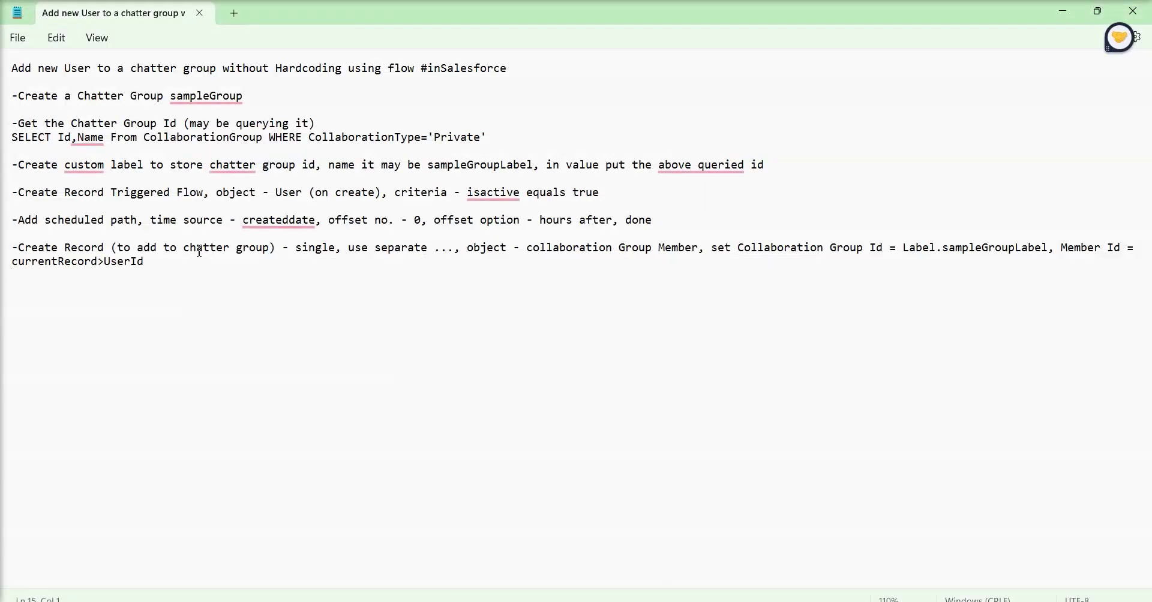
left_click_drag(92, 249, 562, 249)
left_click(646, 286)
left_click_drag(700, 251, 528, 252)
key("ctrl+c")
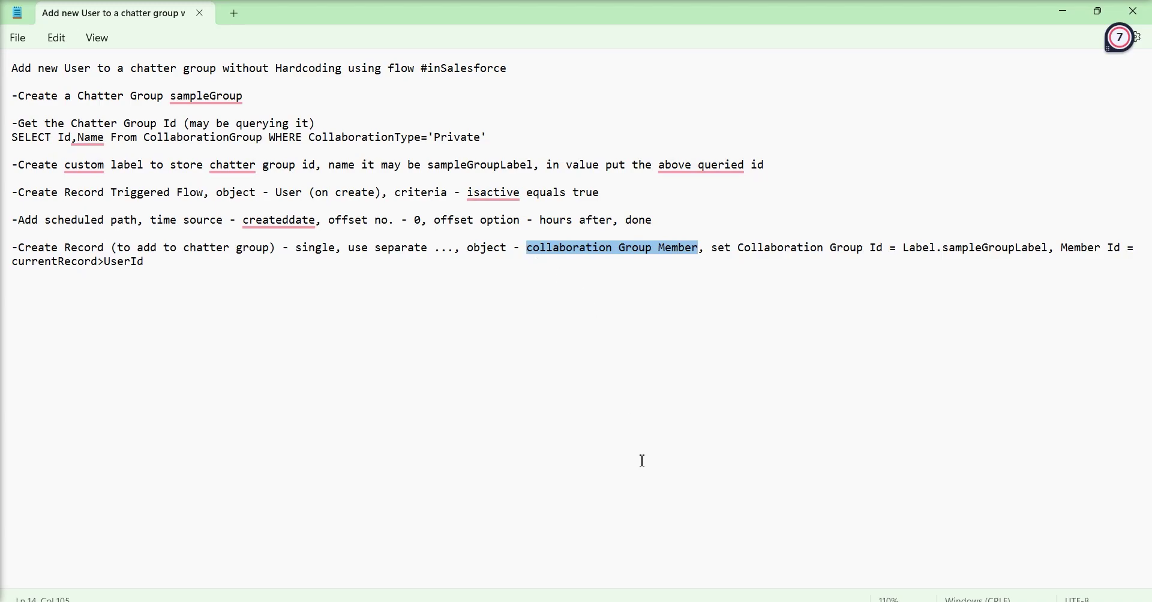
left_click(389, 459)
key("ctrl+v")
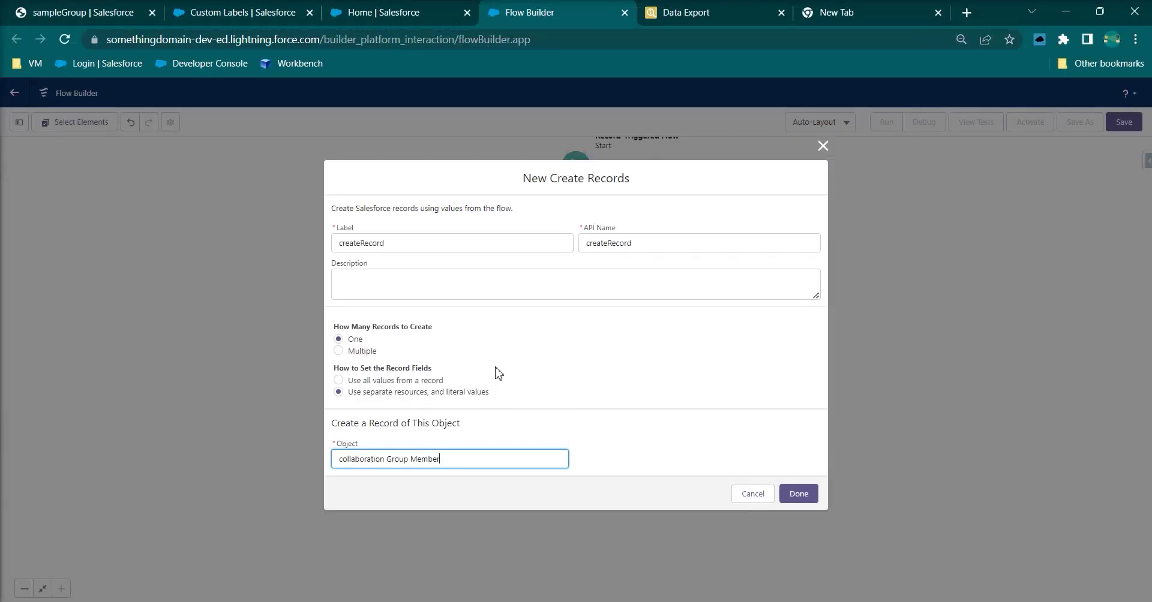
Search the objects for "colla" and choose Group Member (CollaborationGroupMember) as the object of the record to create.
key("ctrl+a")
type("colla")
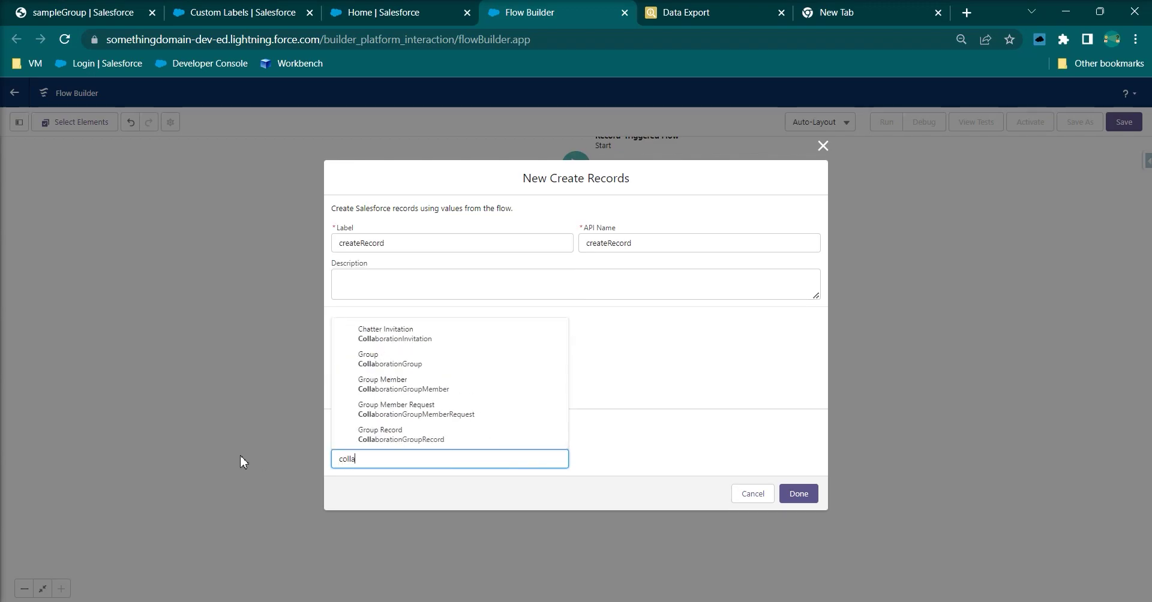
left_click(441, 388)
left_click(635, 394)
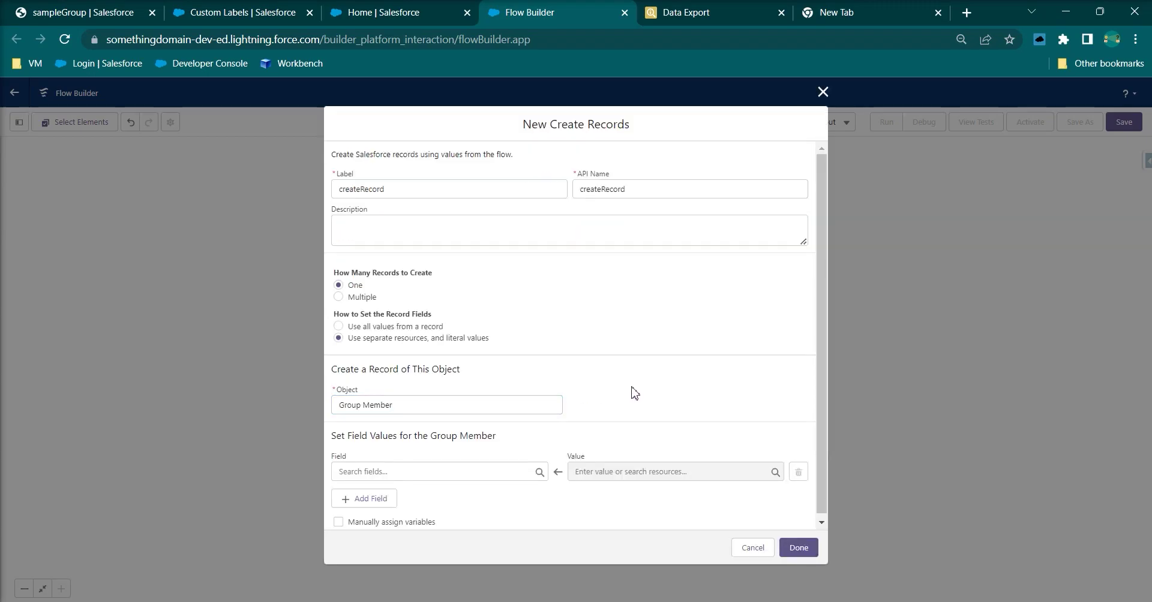
Search the objects again for "coll" and reselect Group Member (CollaborationGroupMember) as the object of the record to create.
left_click_drag(443, 407, 200, 406)
type("coll")
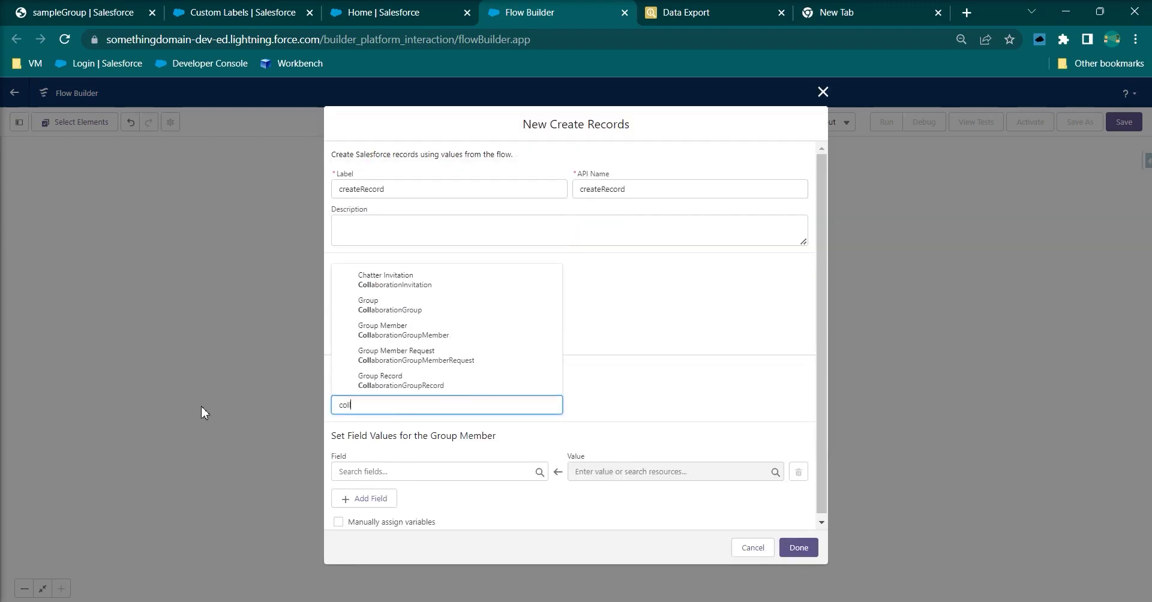
left_click(454, 346)
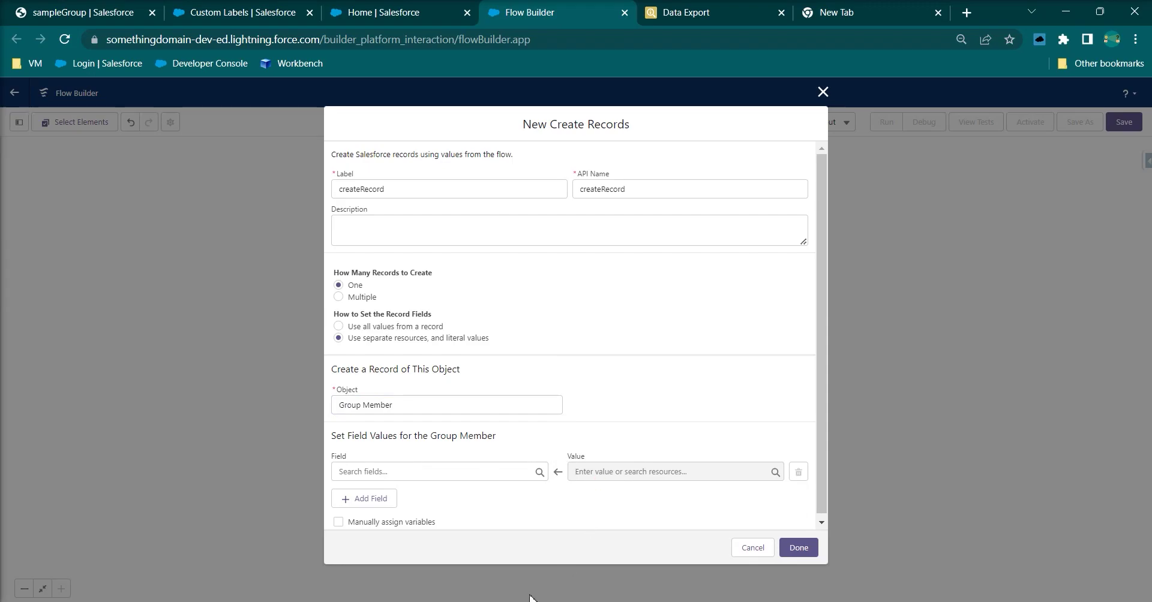
Check the field settings in the Notepad notes, and set the Group Member's CollaborationGroupId to the custom label $Label.sampleGroupLabel in Salesforce.
key("alt+Tab")
left_click(540, 324)
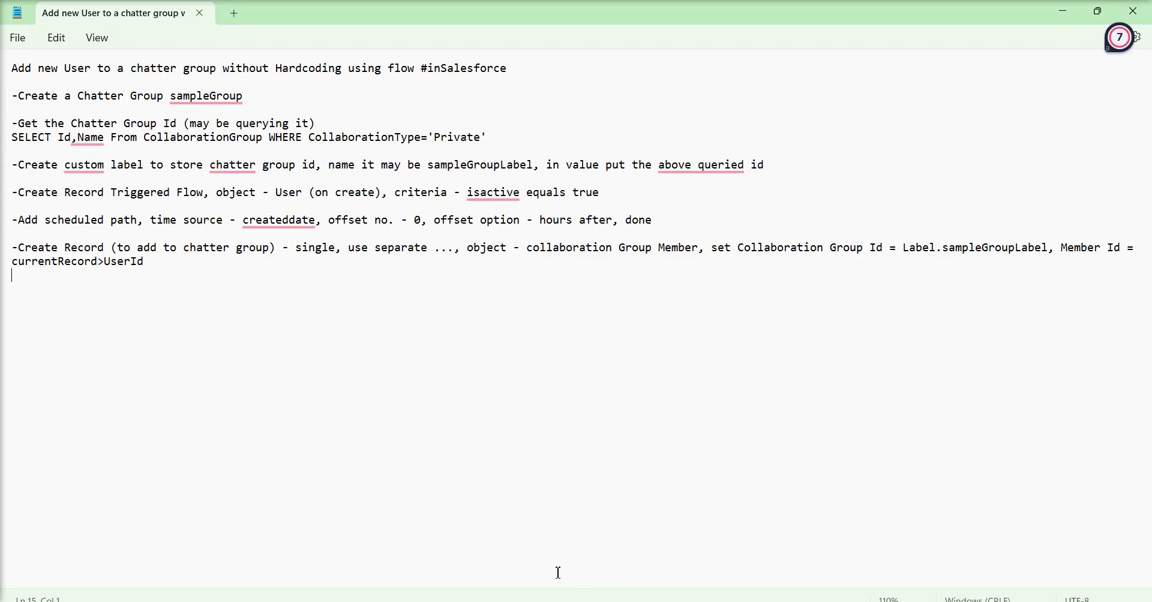
key("alt+Tab")
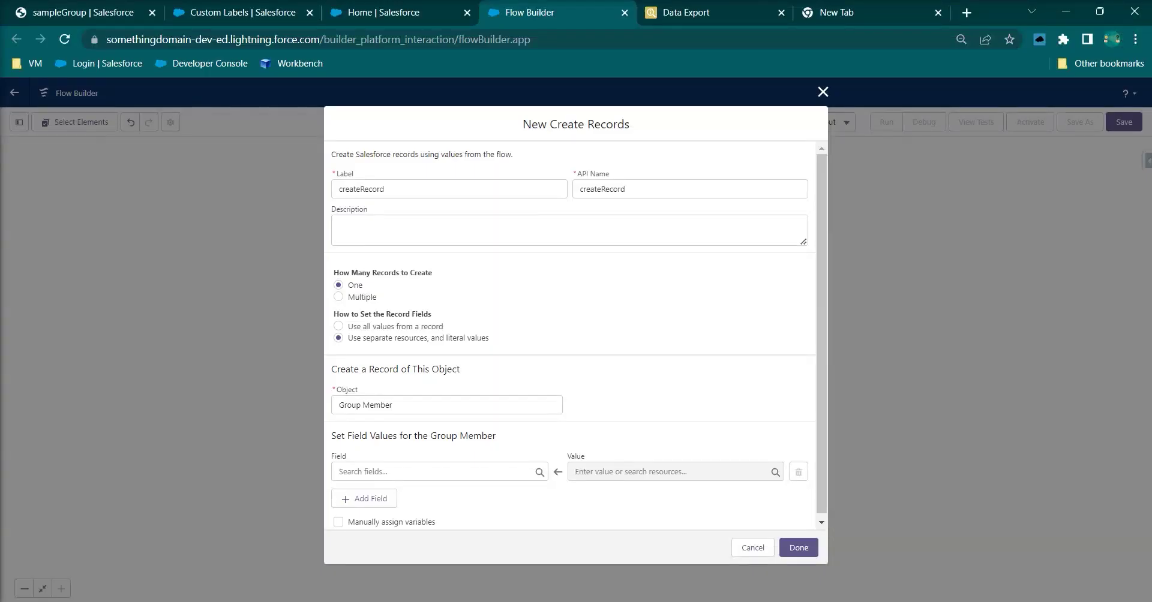
left_click(419, 472)
type("coll")
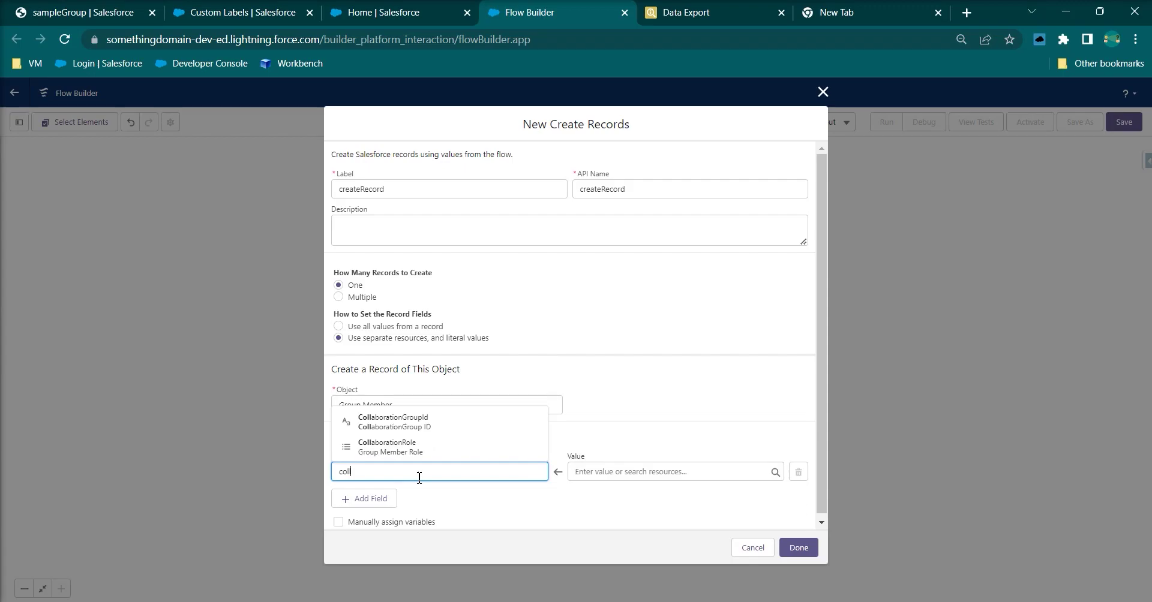
left_click(438, 420)
left_click(639, 468)
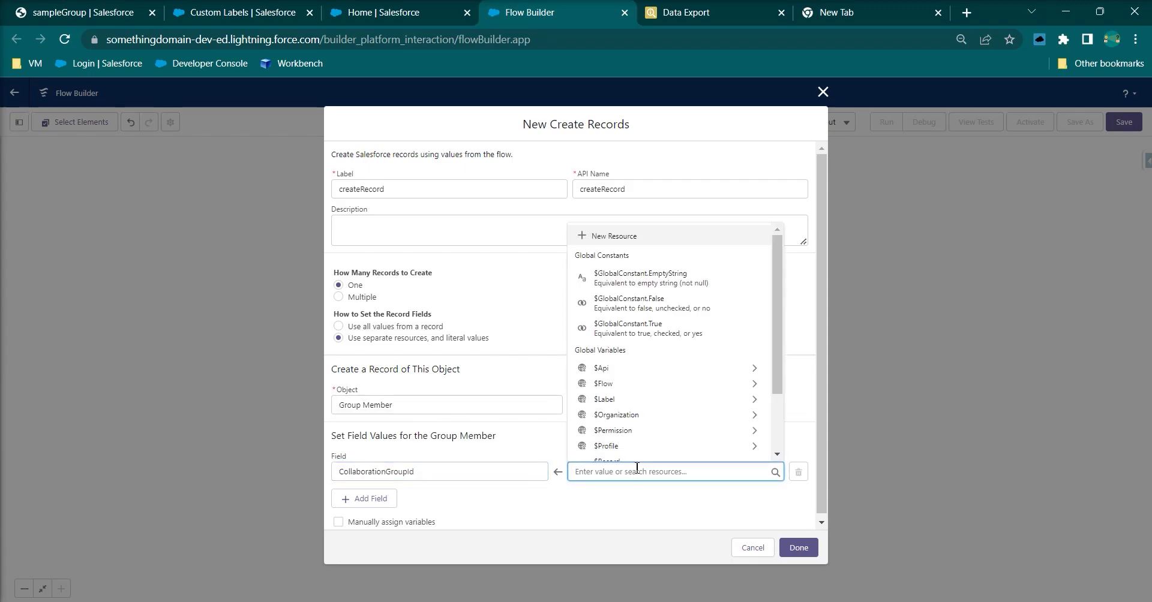
type("labe")
left_click(650, 453)
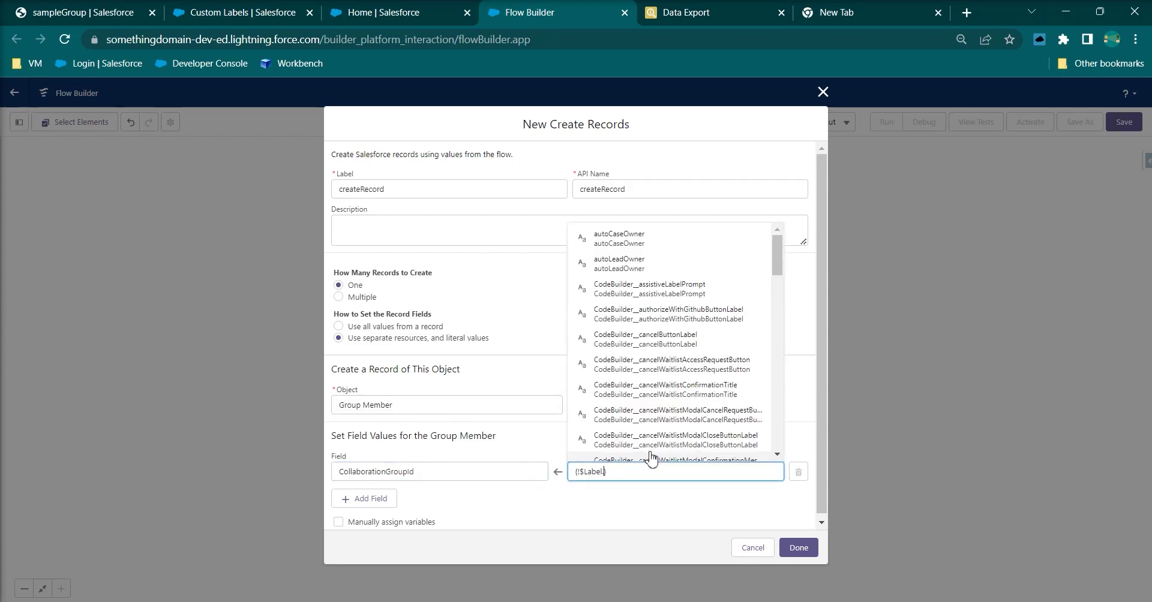
type("sam")
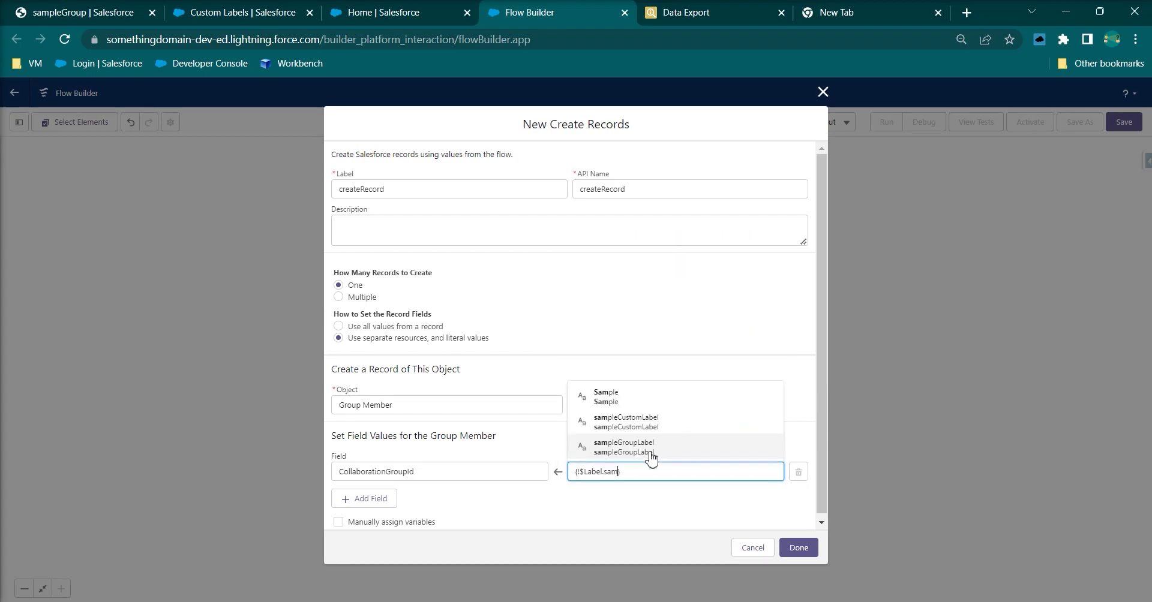
left_click(651, 454)
Add a second field row, check the Member Id setting in the Notepad notes, and choose MemberId as the field in Salesforce.
left_click(387, 503)
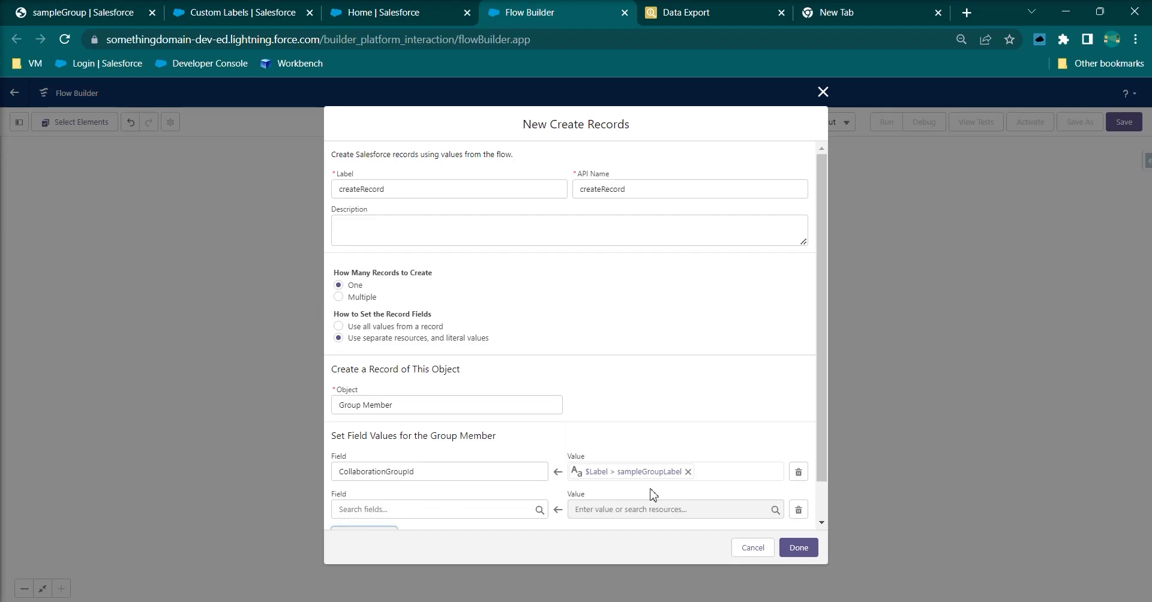
key("alt+Tab")
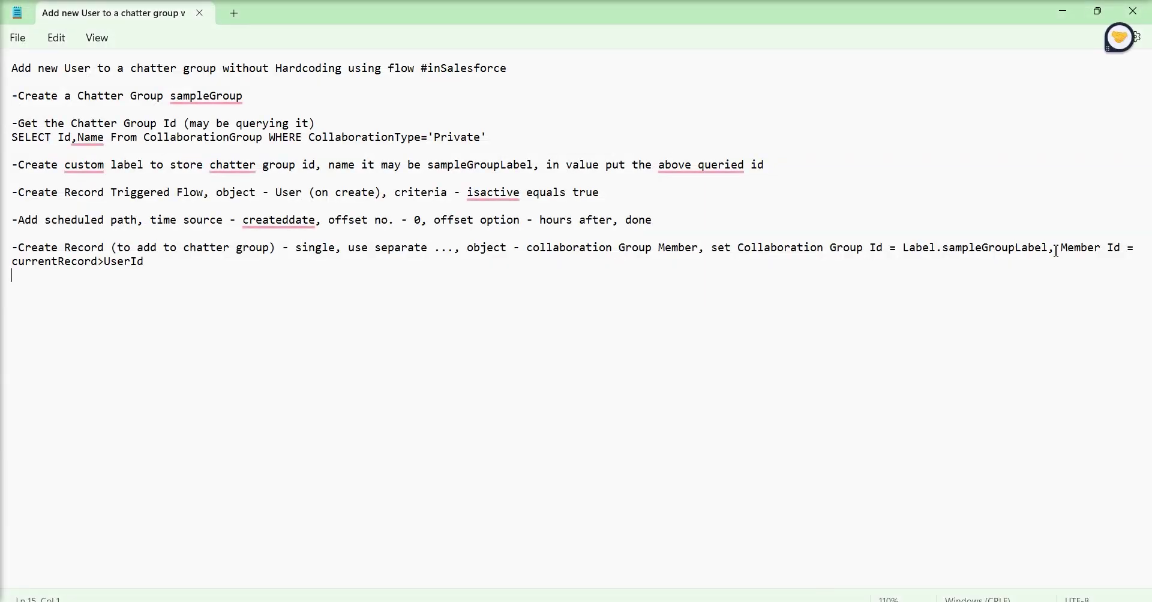
left_click_drag(1062, 250, 1118, 251)
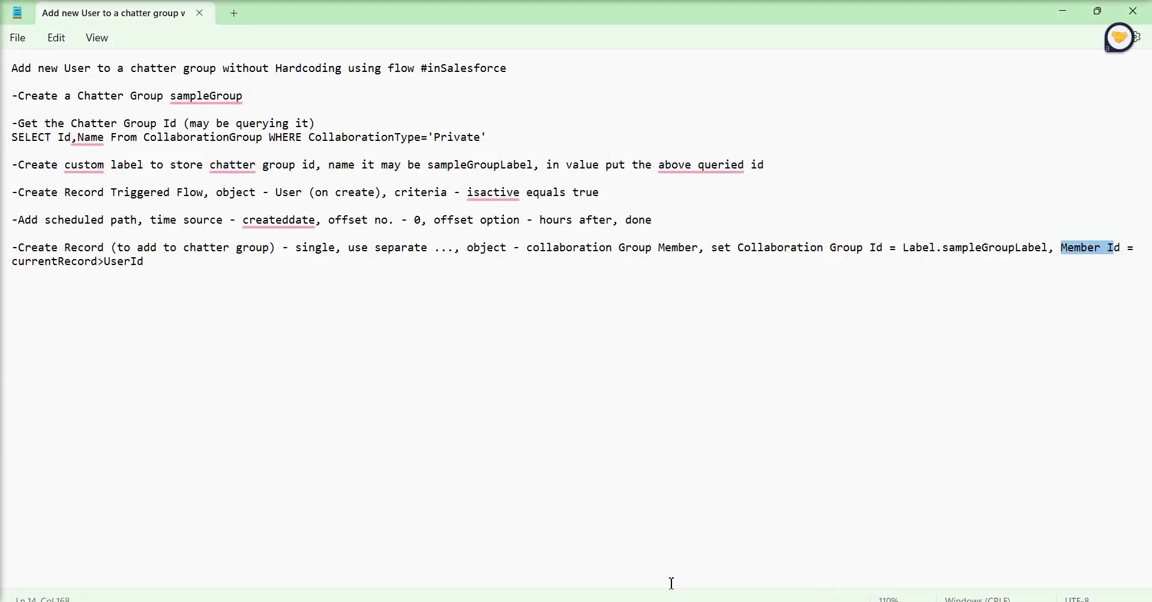
key("alt+Tab")
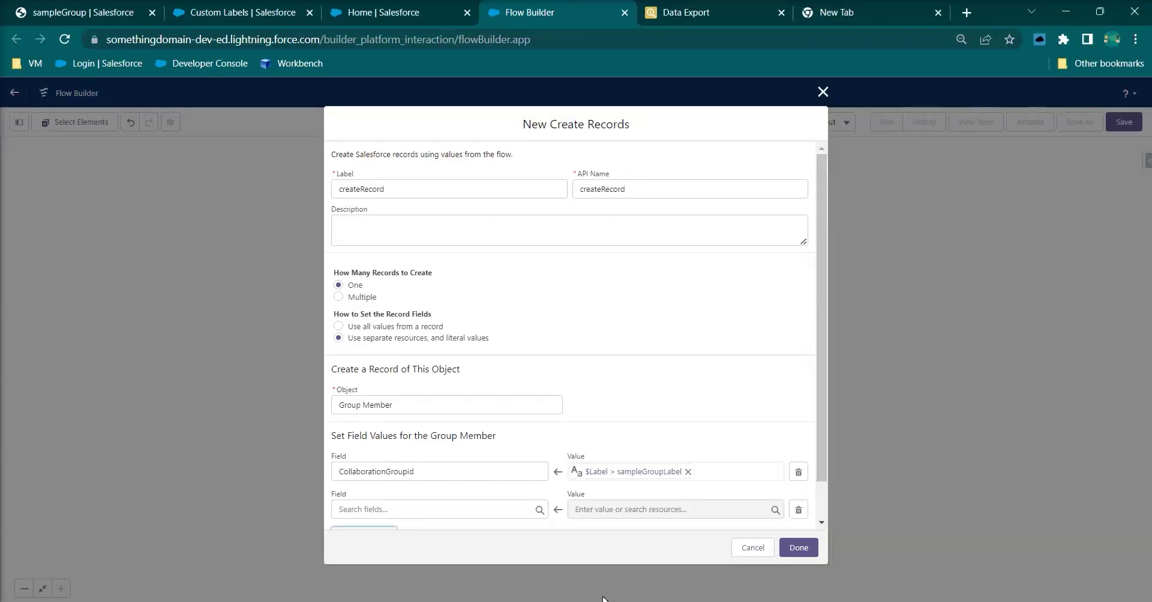
left_click(346, 511)
type("mem")
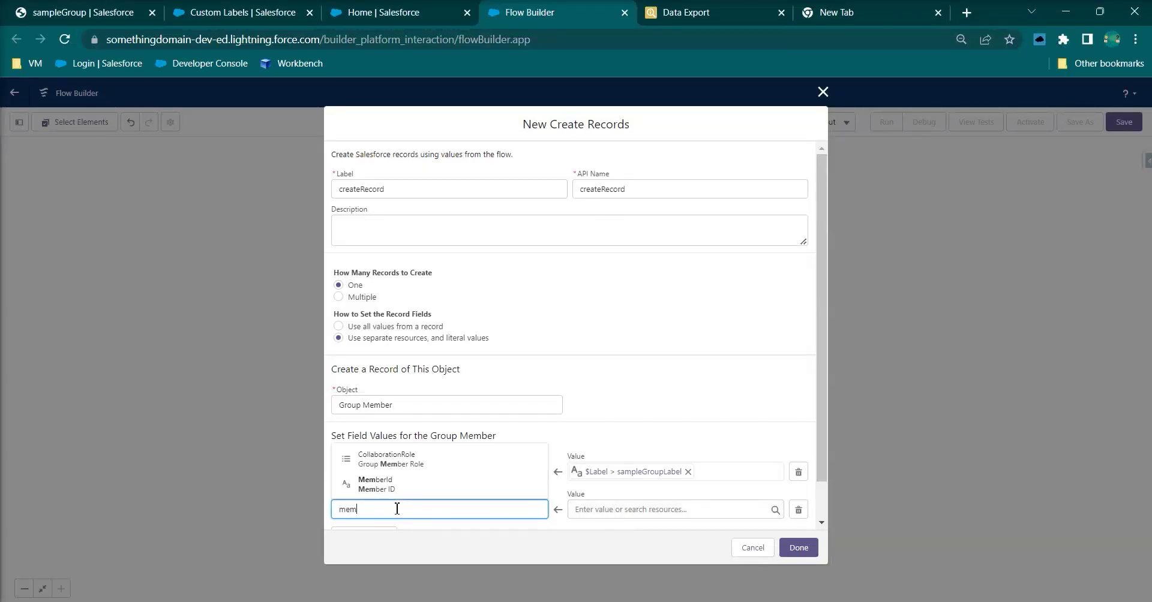
left_click(410, 489)
Set the MemberId value to the triggering user's Id ($Record.Id), and finish configuring the createRecord element.
left_click(604, 509)
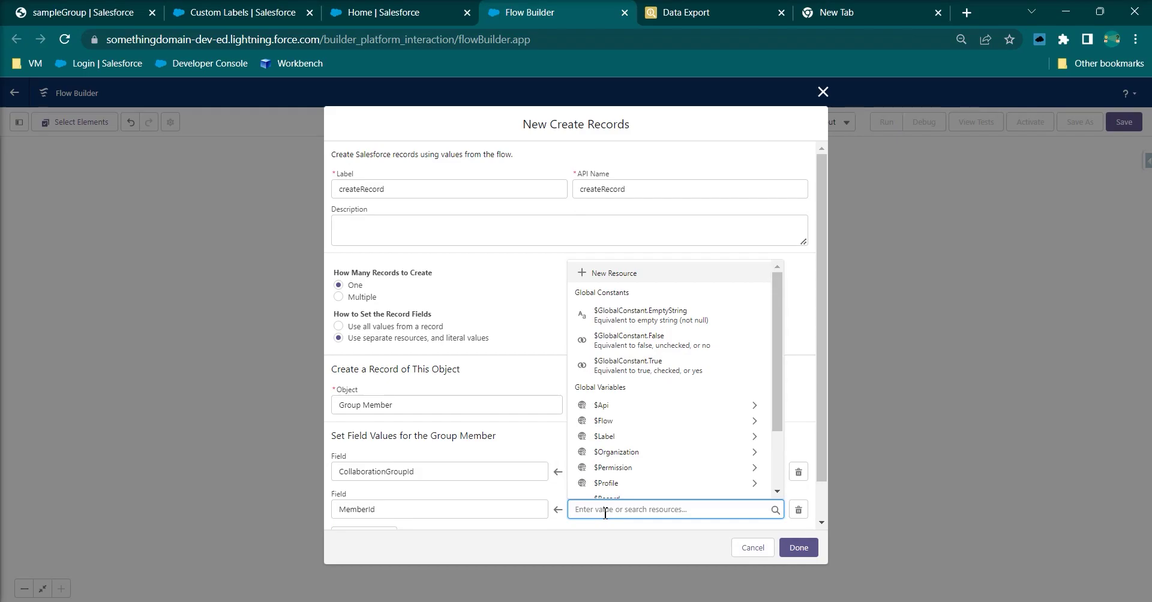
type("rec")
left_click(640, 487)
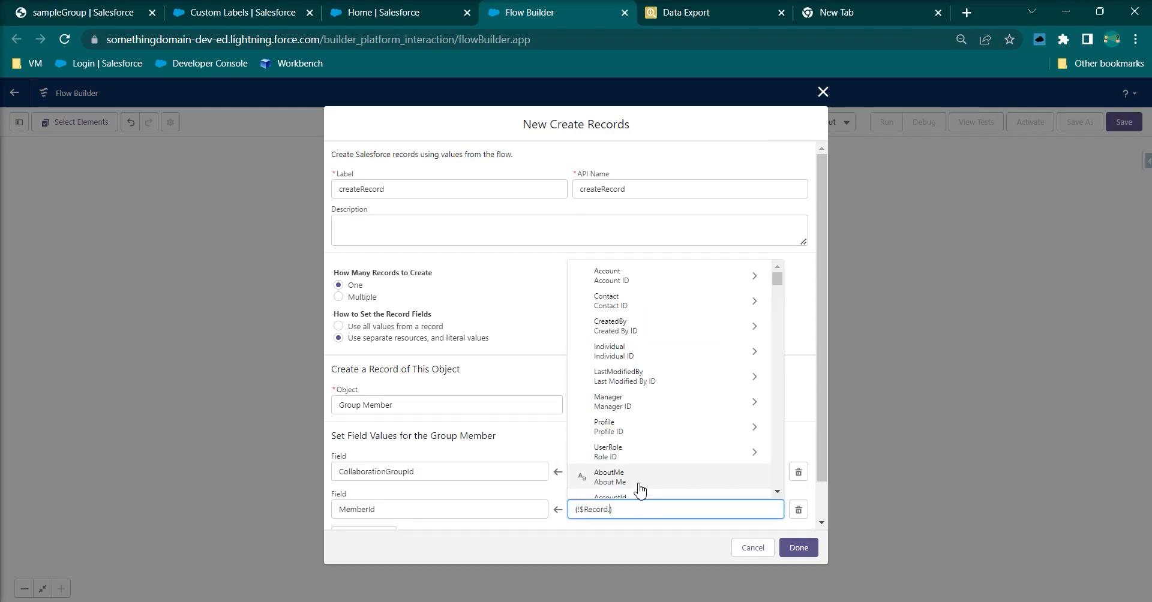
type("id")
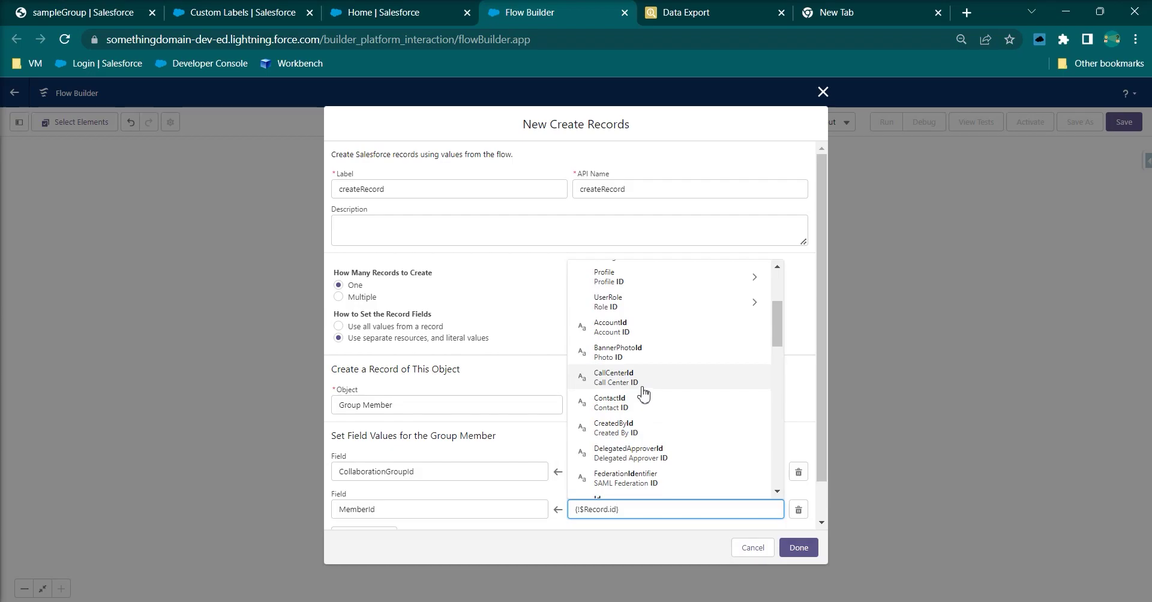
scroll(643, 393, "down", 3)
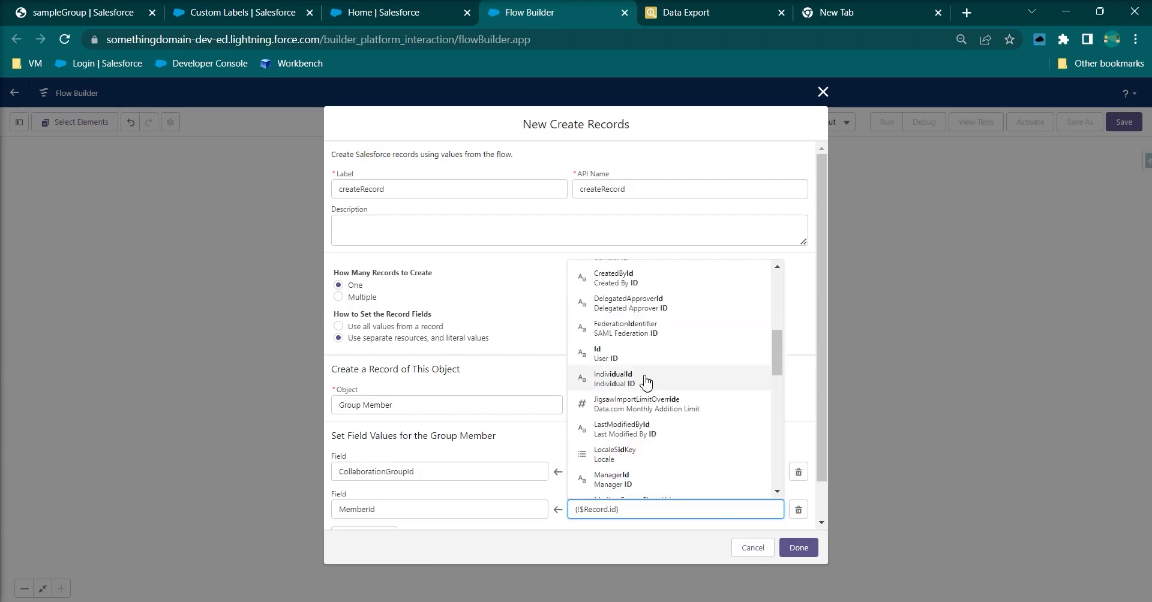
left_click(647, 369)
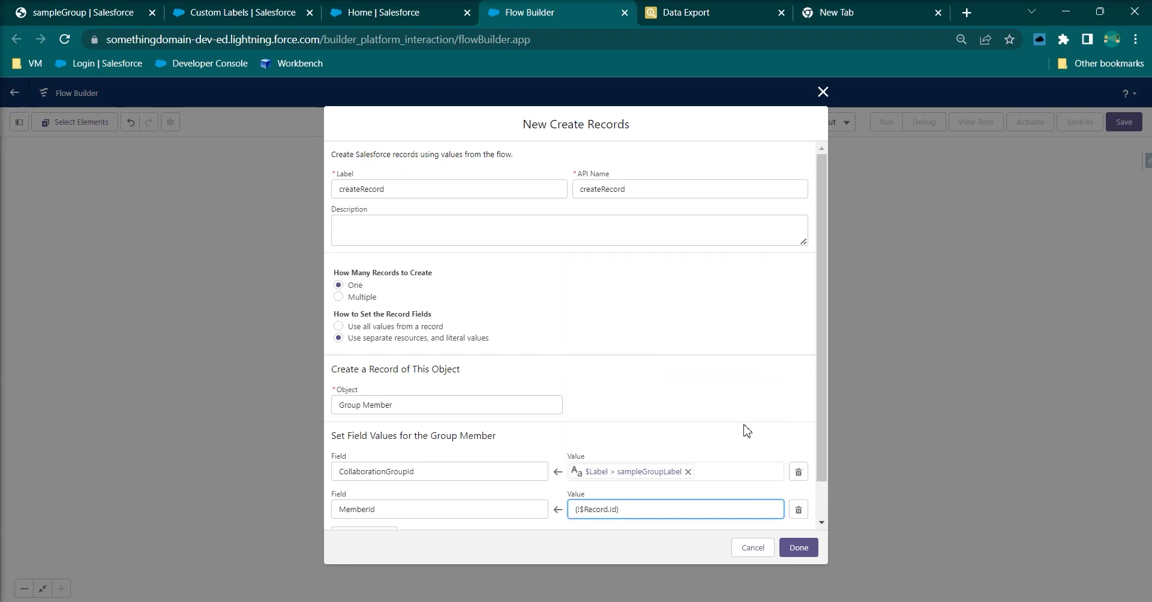
left_click(804, 549)
Save the flow with the label "Add new User to a chatter group without Hardcoding using flow" copied from the Notepad notes.
left_click_drag(828, 385, 733, 542)
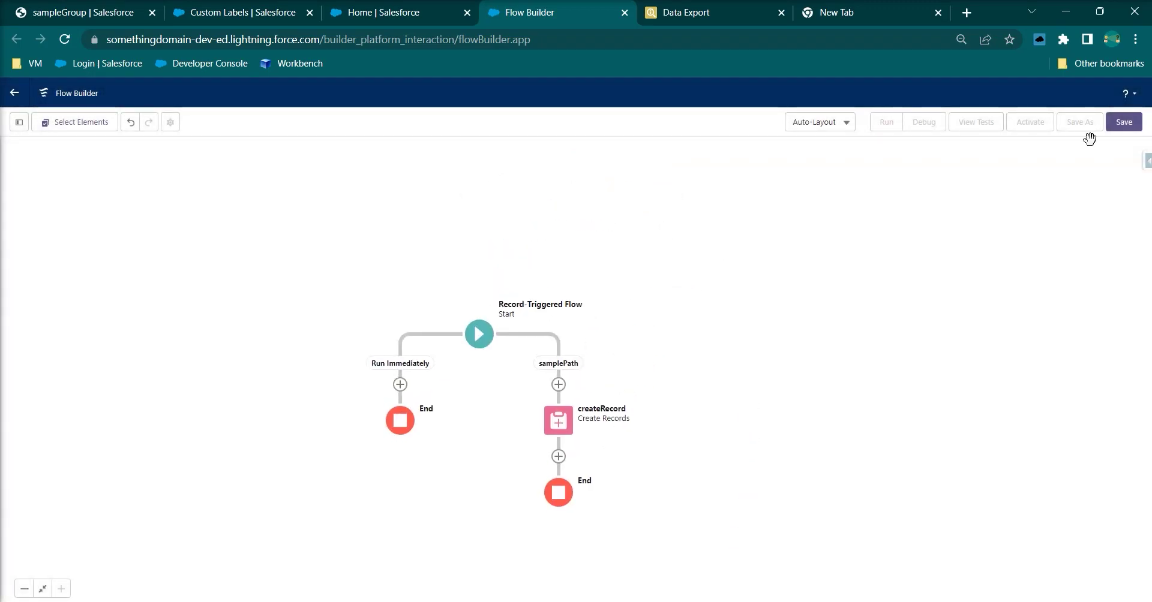
left_click(1124, 123)
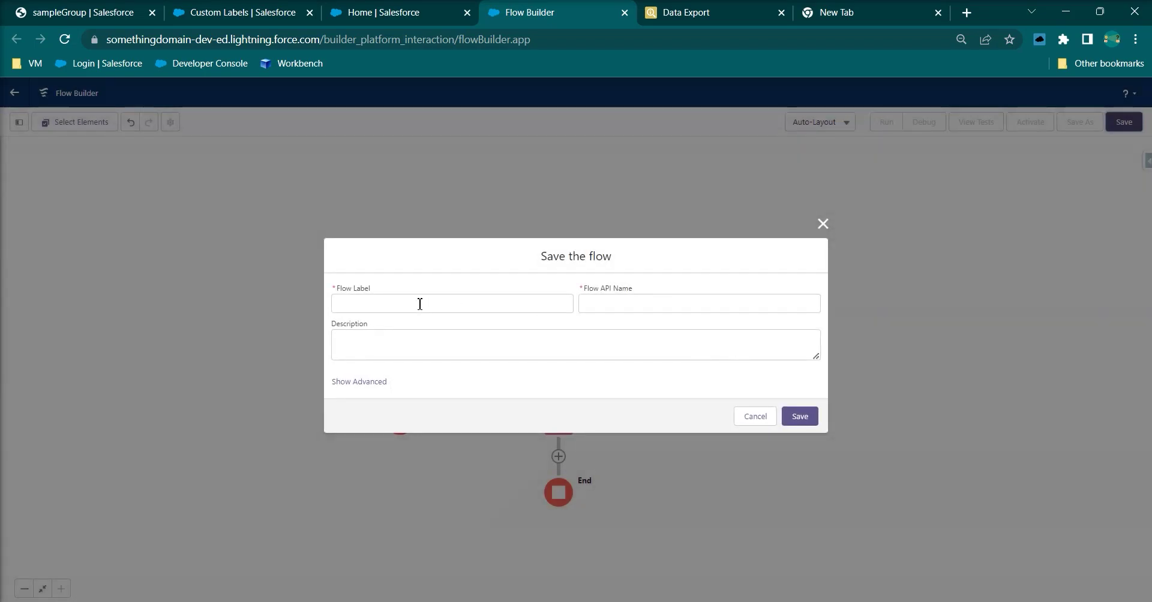
left_click(420, 304)
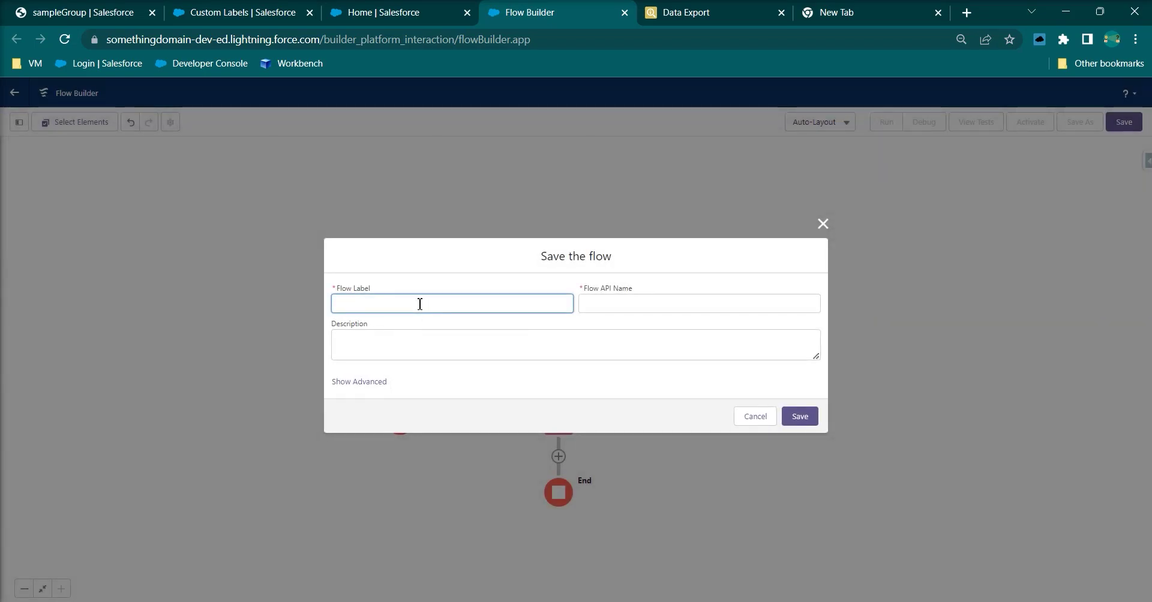
key("alt+Tab")
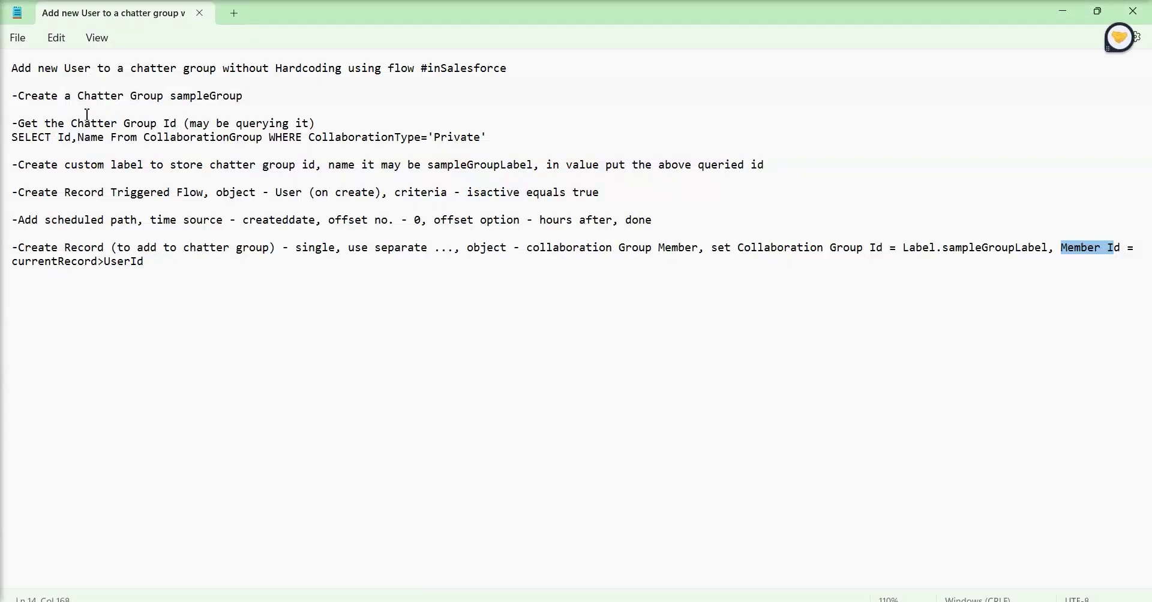
left_click(14, 68)
left_click_drag(14, 67, 414, 68)
key("ctrl+c")
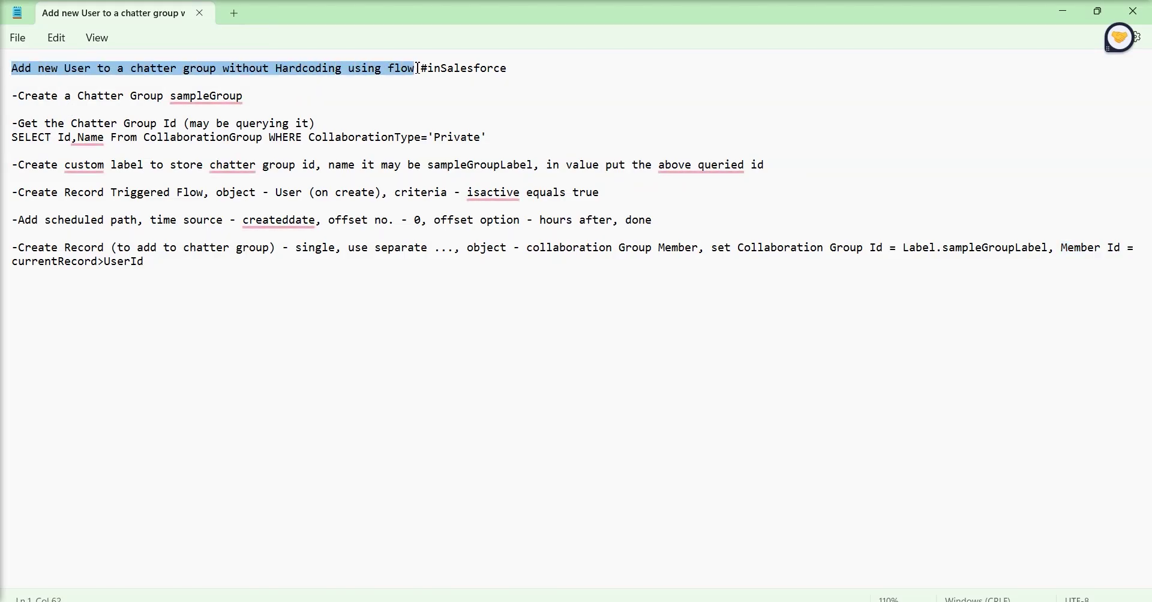
key("alt+Tab")
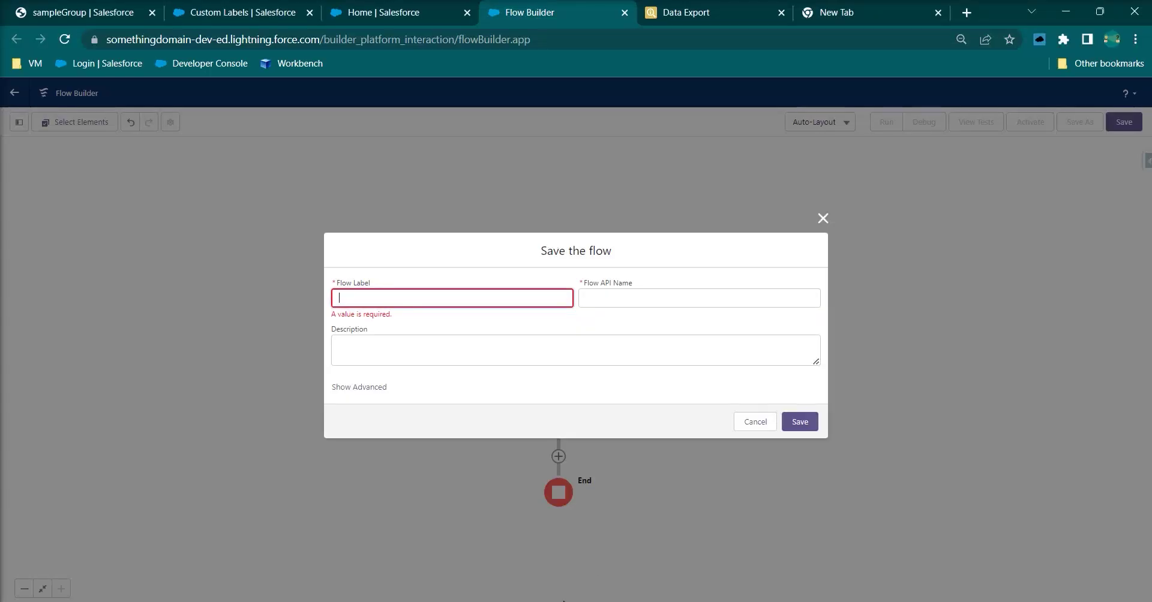
key("ctrl+v")
left_click(559, 324)
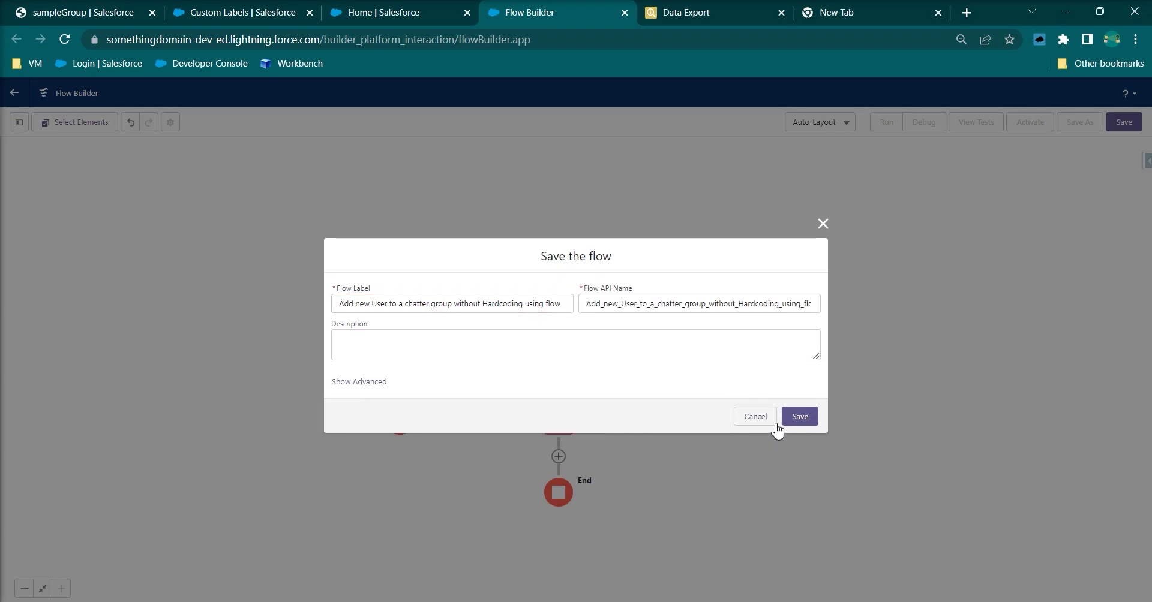
left_click(798, 419)
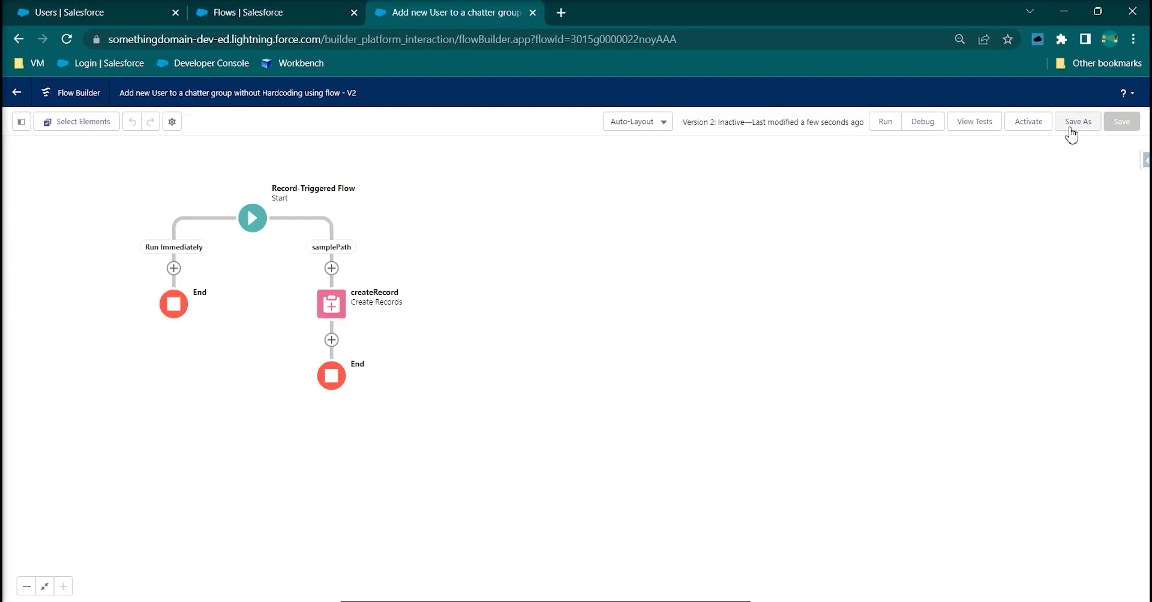
Activate version 2 of the flow, and look over the All Users list in Setup.
left_click(1028, 126)
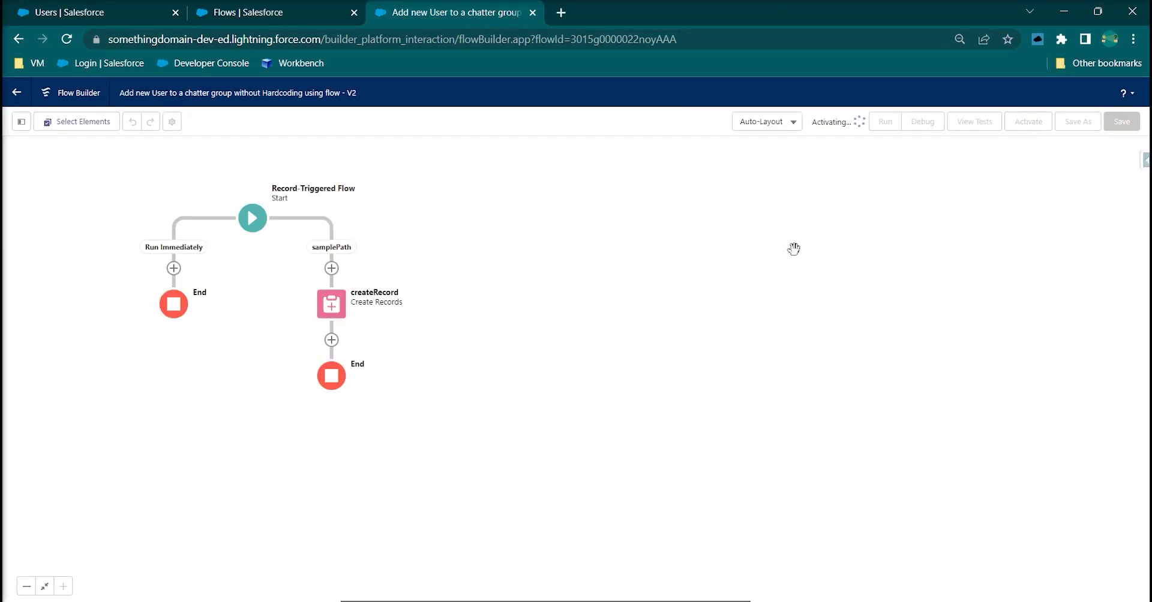
left_click(82, 14)
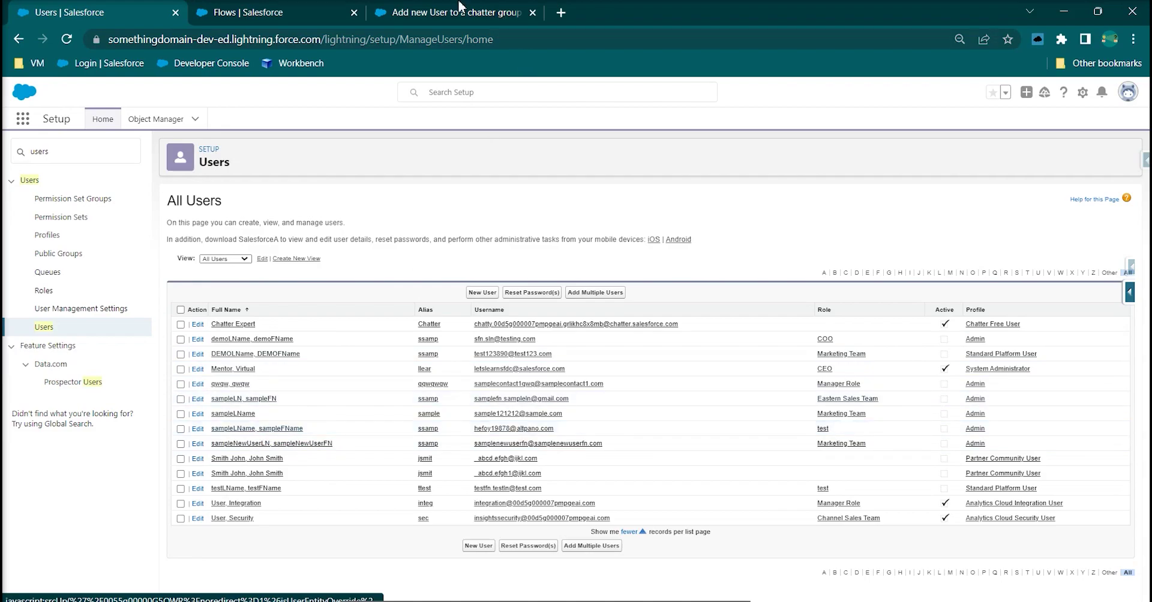
left_click(281, 14)
left_click(453, 13)
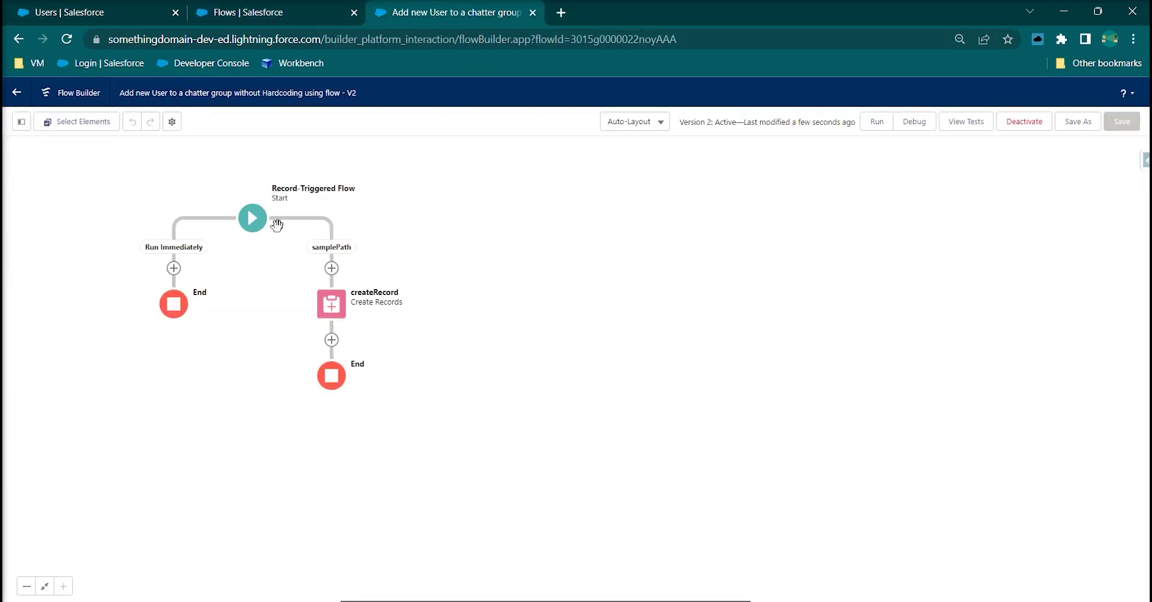
Change the flow's start trigger on the User object to run when a record is created or updated.
left_click(254, 221)
left_click(225, 324)
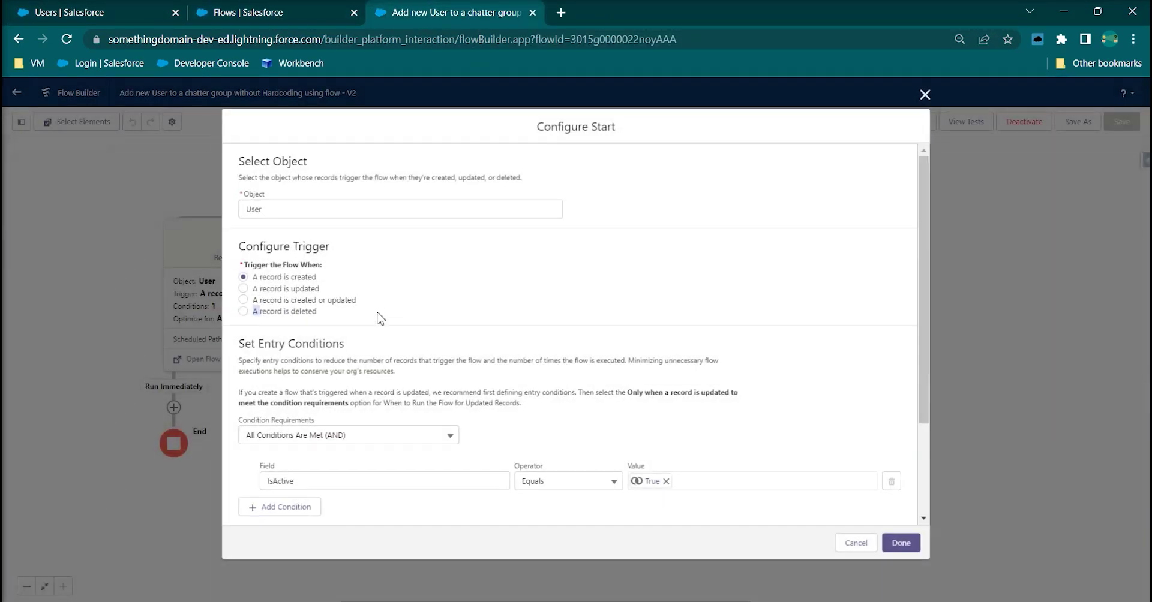
left_click(239, 299)
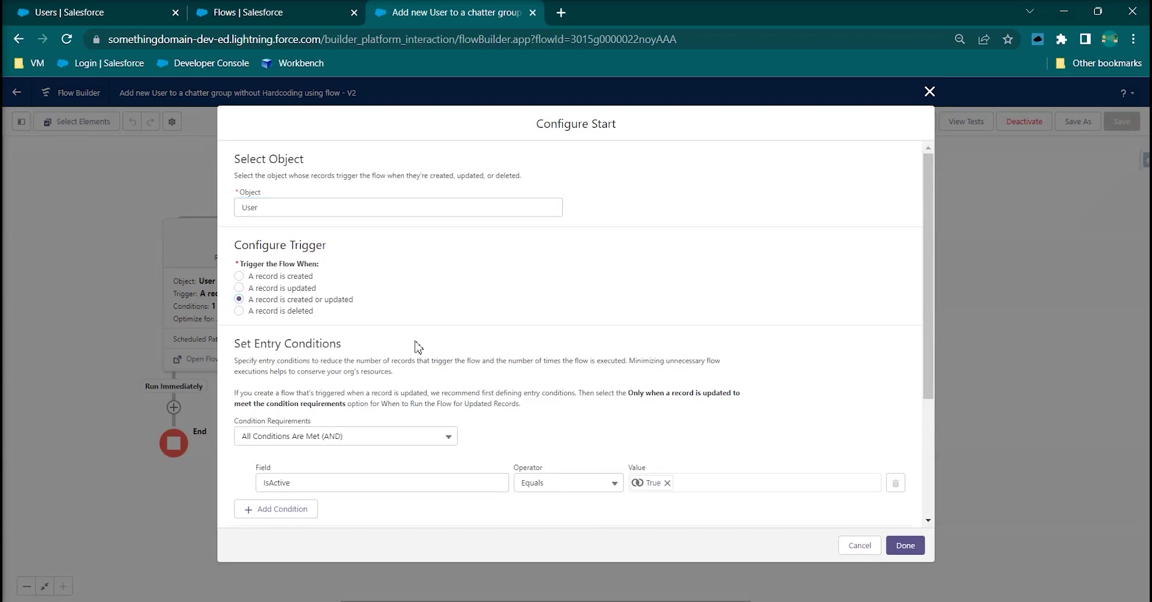
left_click(904, 545)
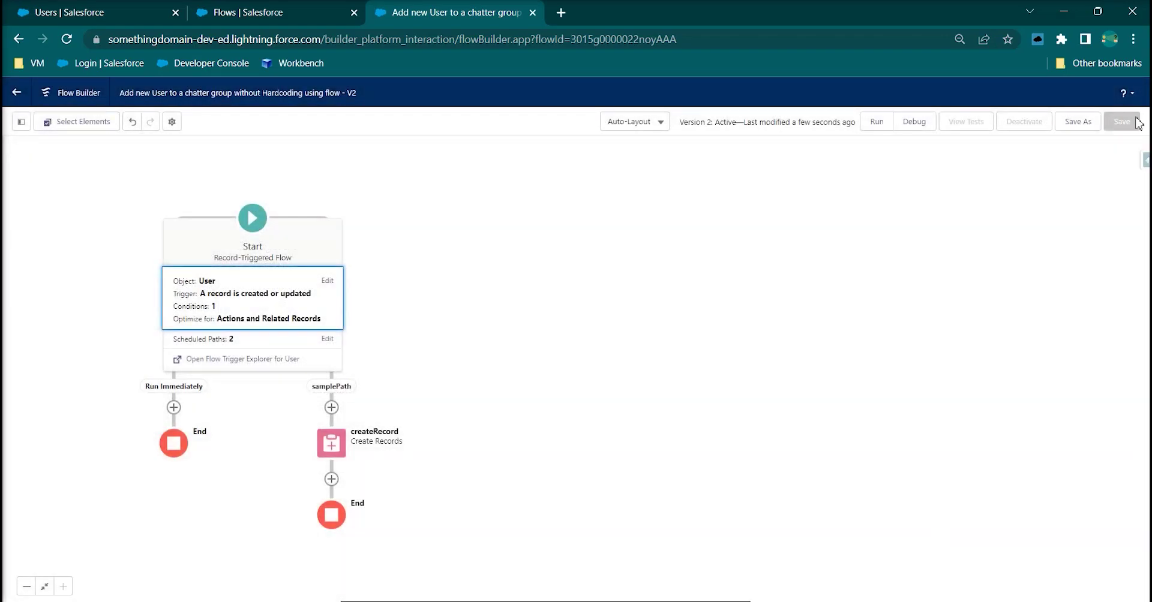
Save the edited flow as a new version under the same label, and activate that version.
left_click(1074, 123)
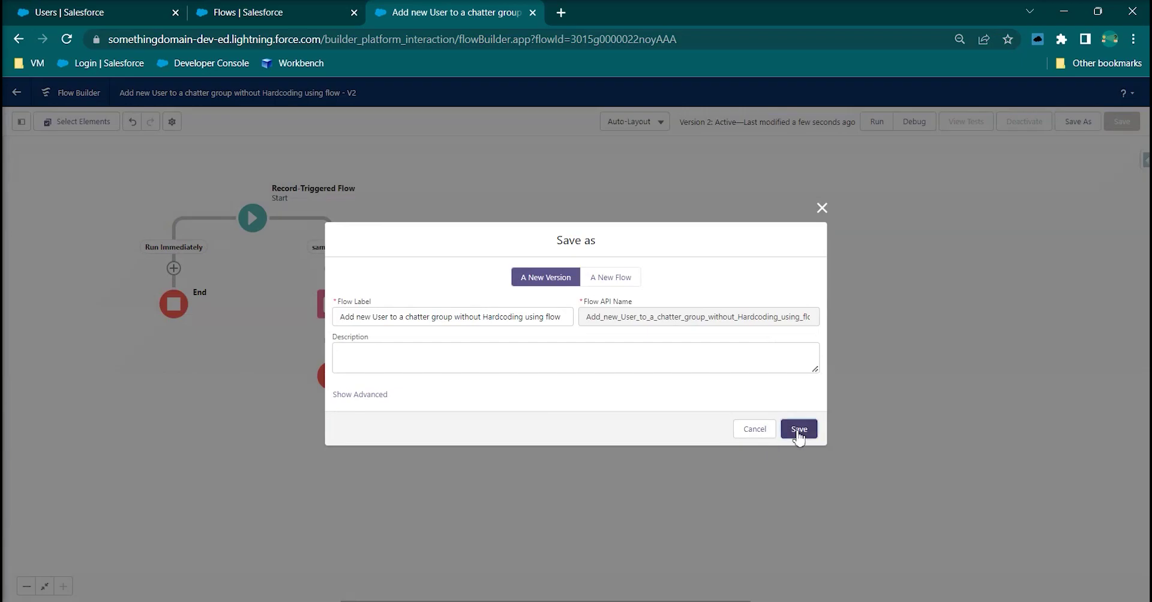
left_click(799, 428)
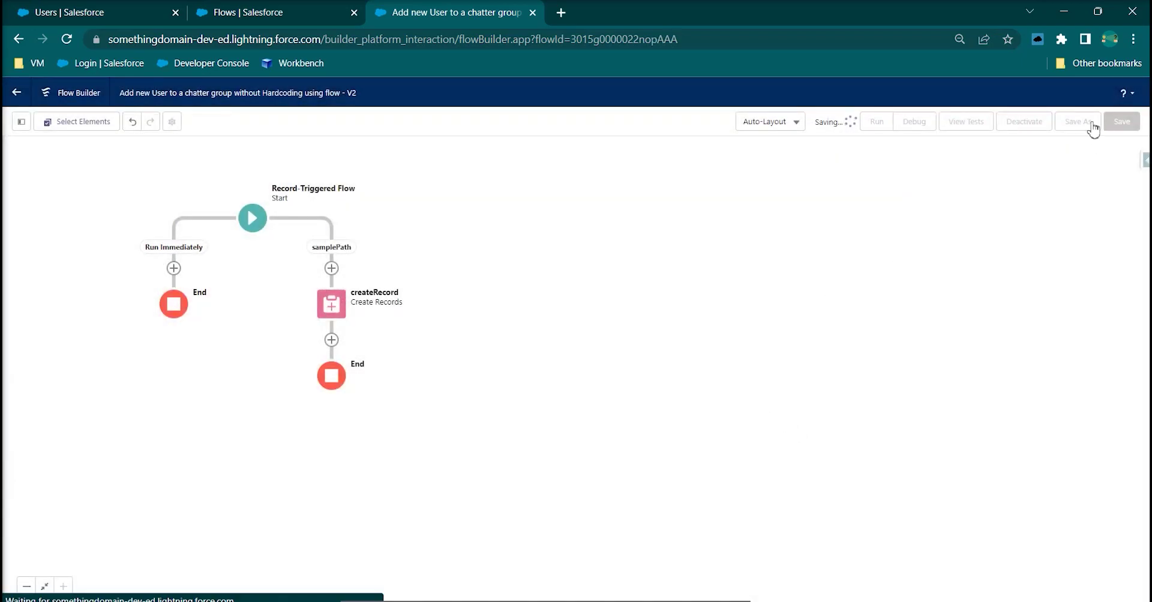
left_click(1026, 126)
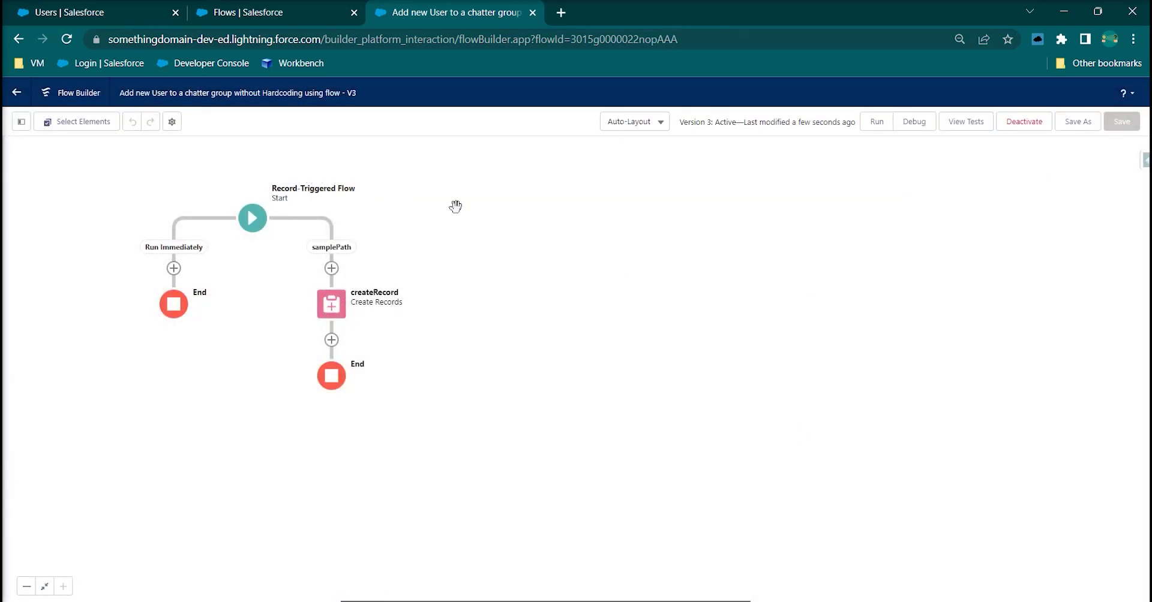
Make the inactive sample user with the Eastern Sales Team role active, and save the user record.
left_click(268, 15)
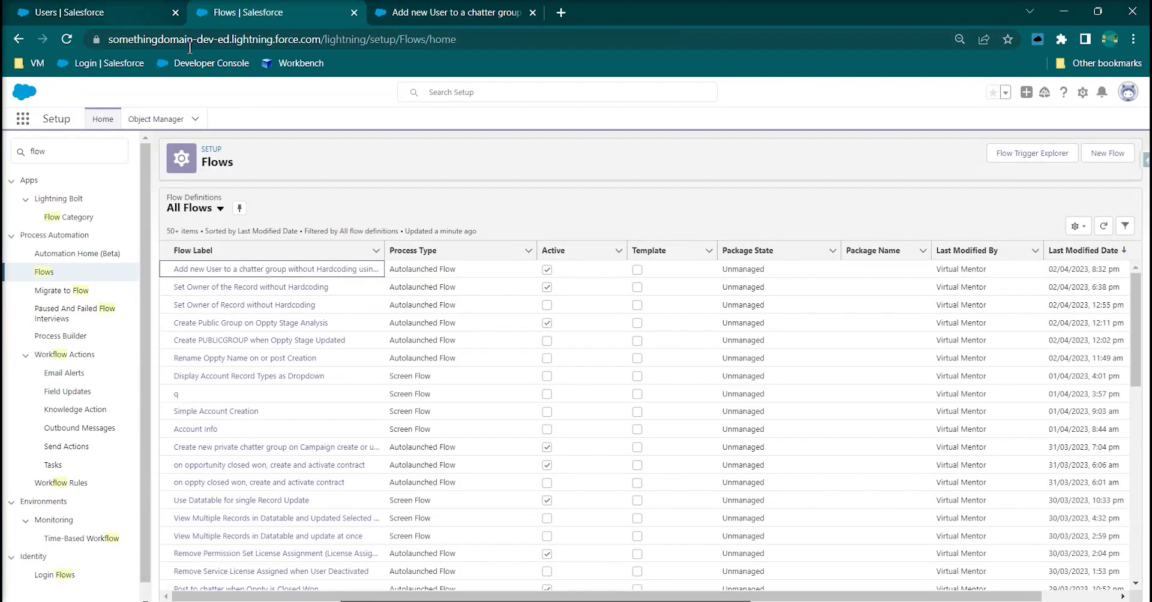
left_click(96, 13)
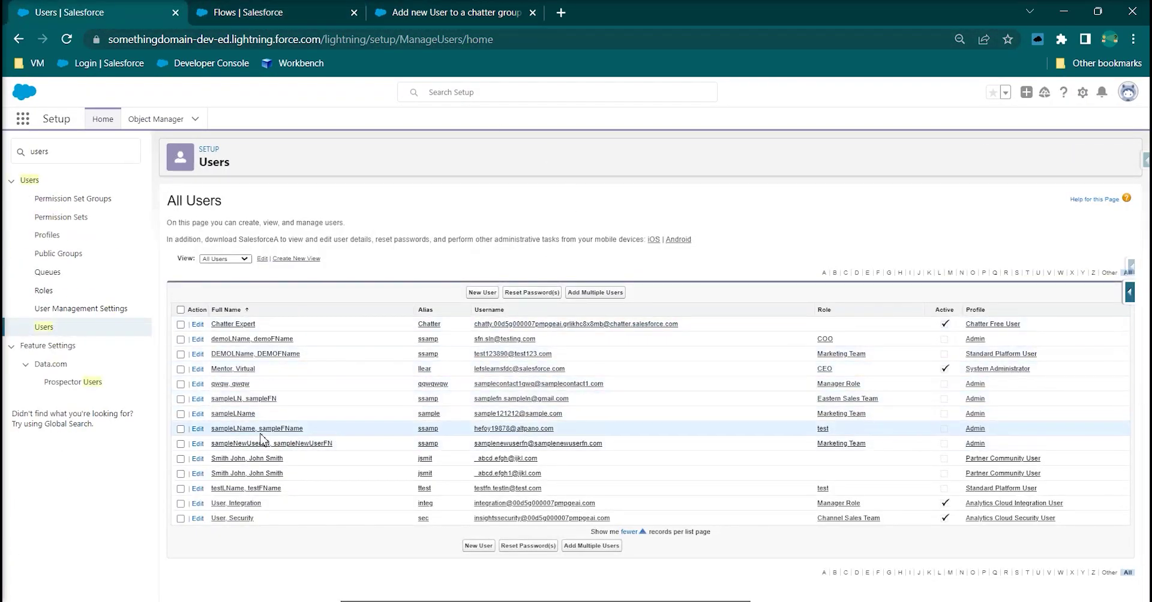
left_click(198, 399)
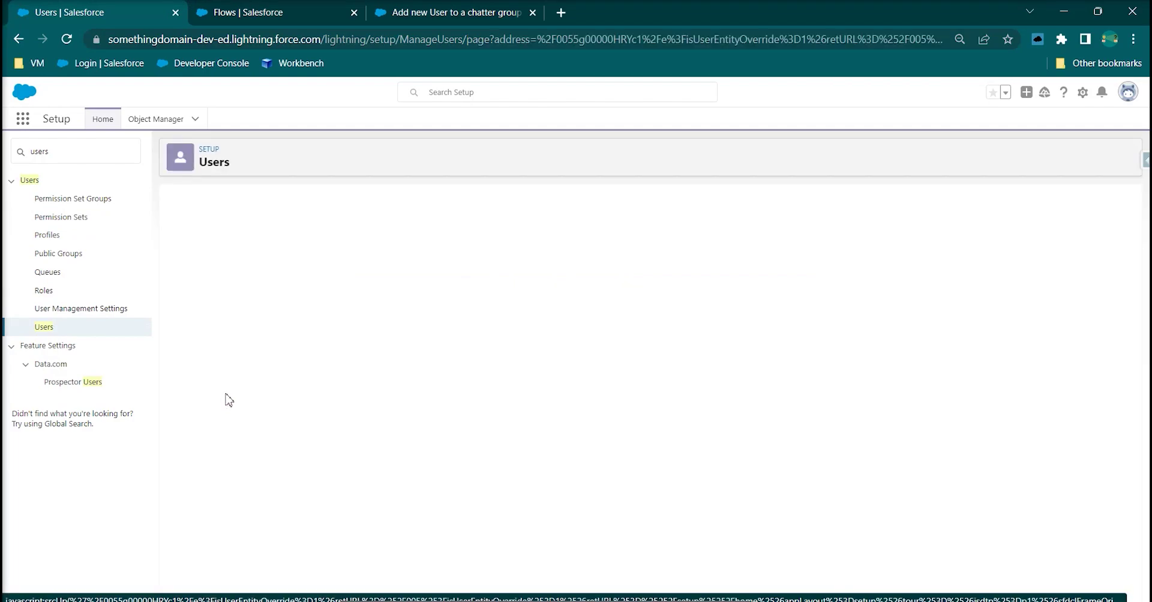
left_click(826, 318)
left_click(471, 234)
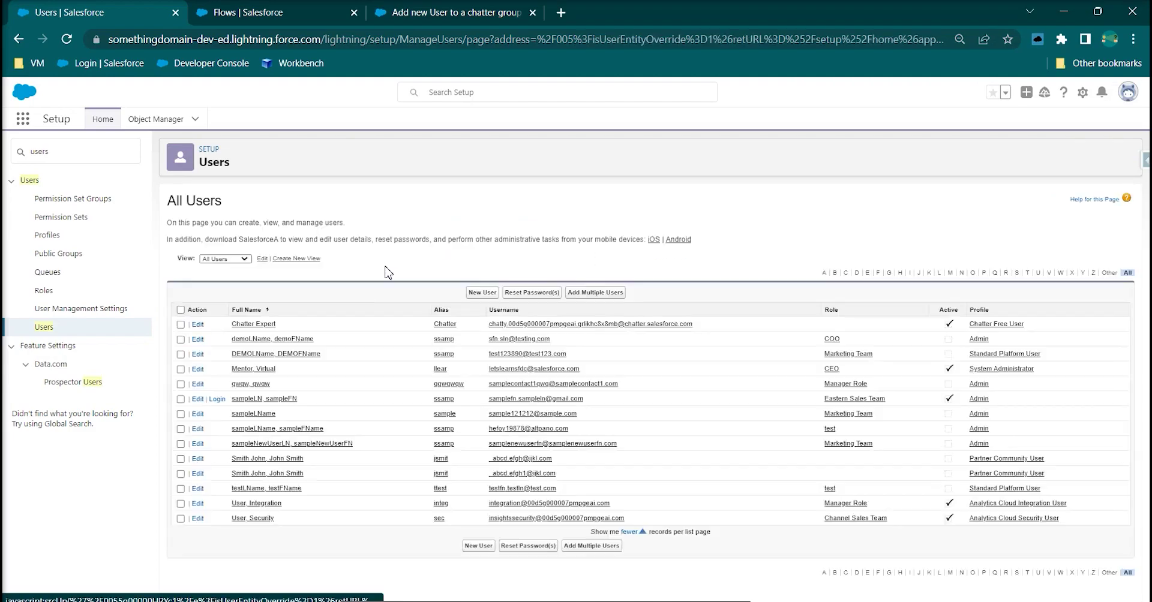
left_click_drag(298, 399, 244, 404)
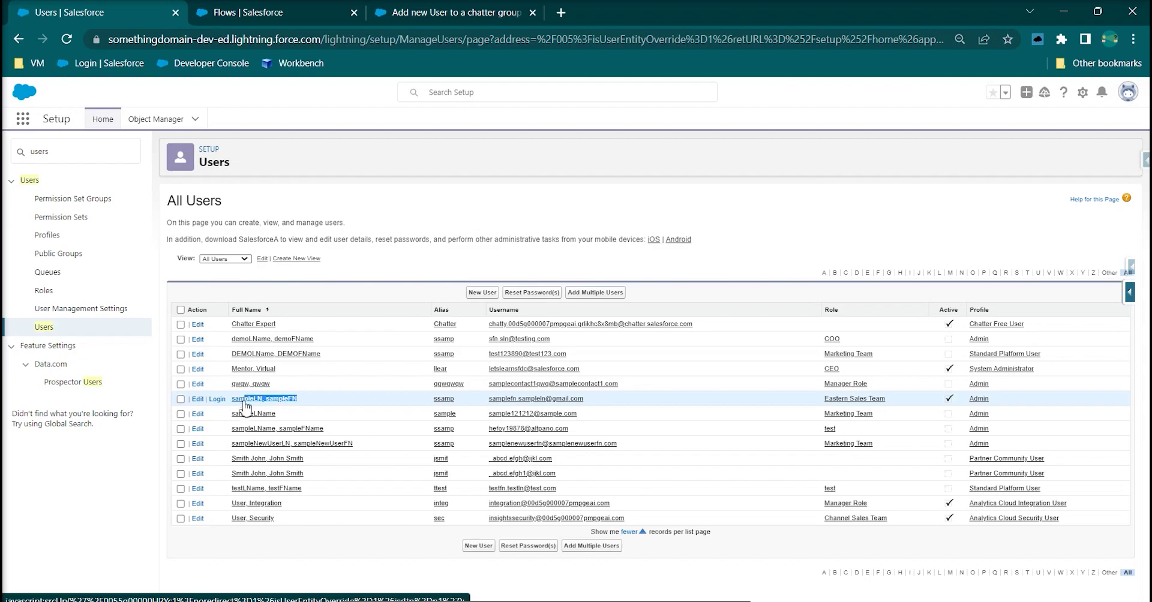
left_click(167, 182)
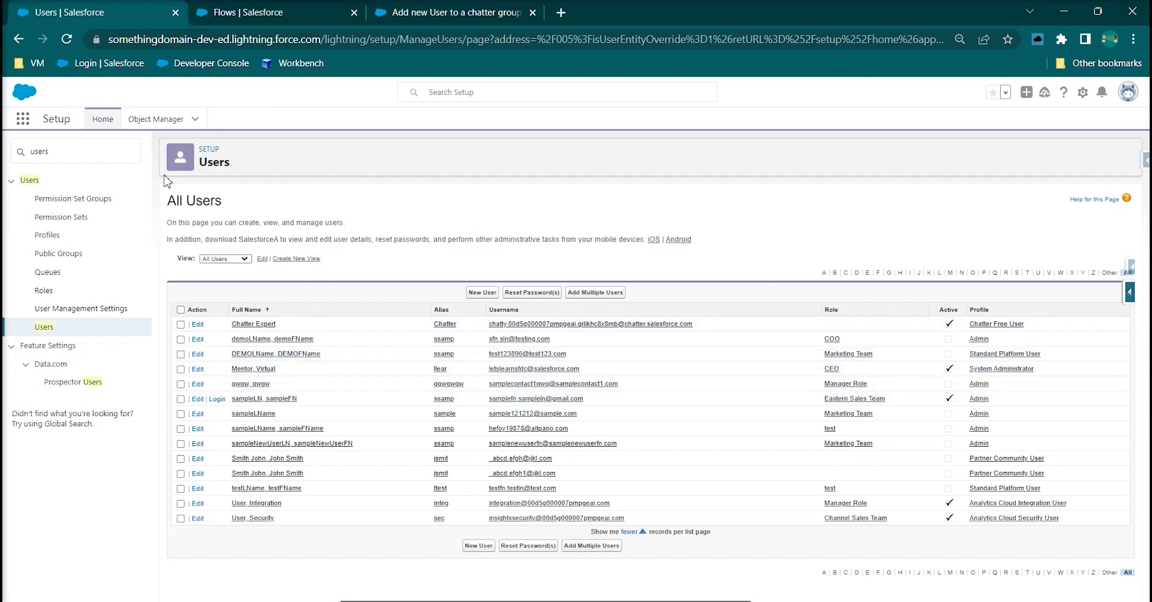
Find Groups through an app search for "group", and open the private Chatter group sampleGroup.
left_click(23, 120)
type("group")
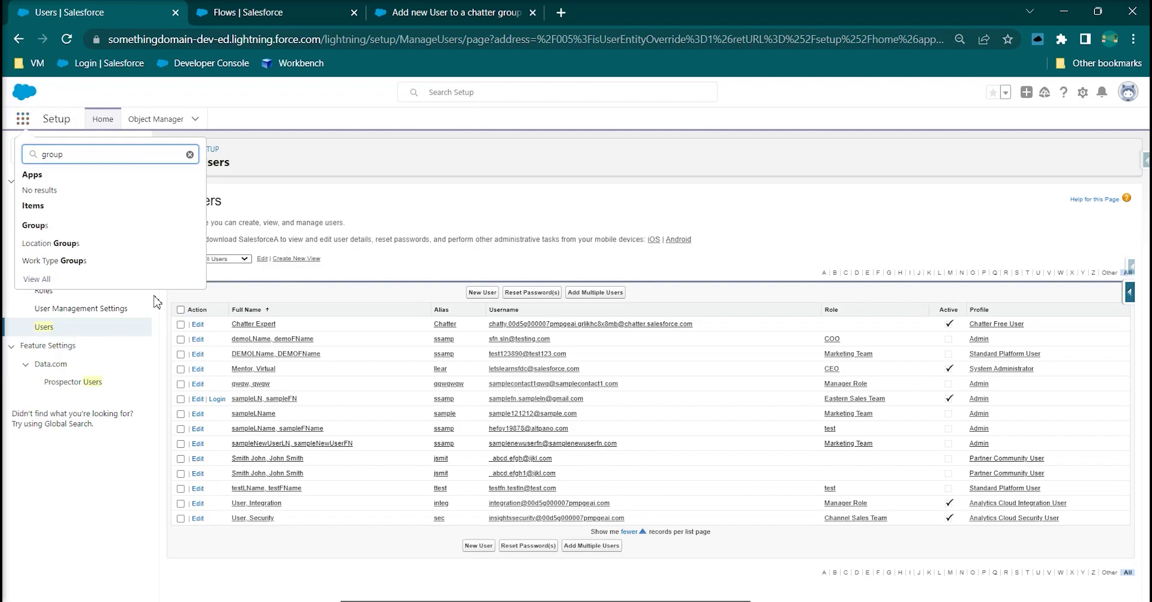
left_click(36, 225)
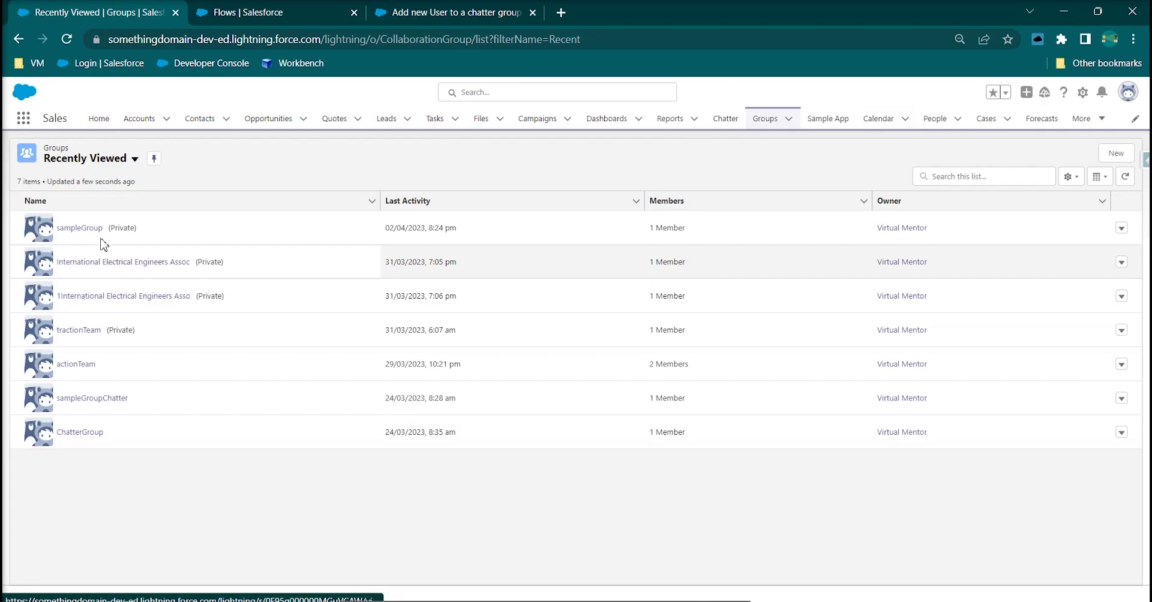
mouse_move(97, 236)
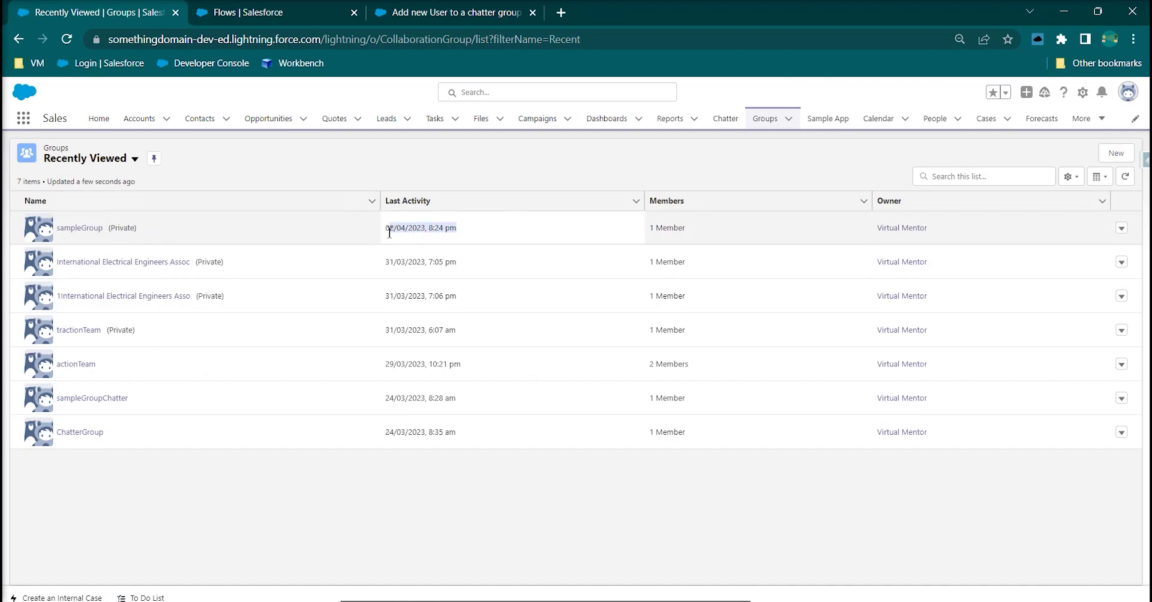
left_click(99, 234)
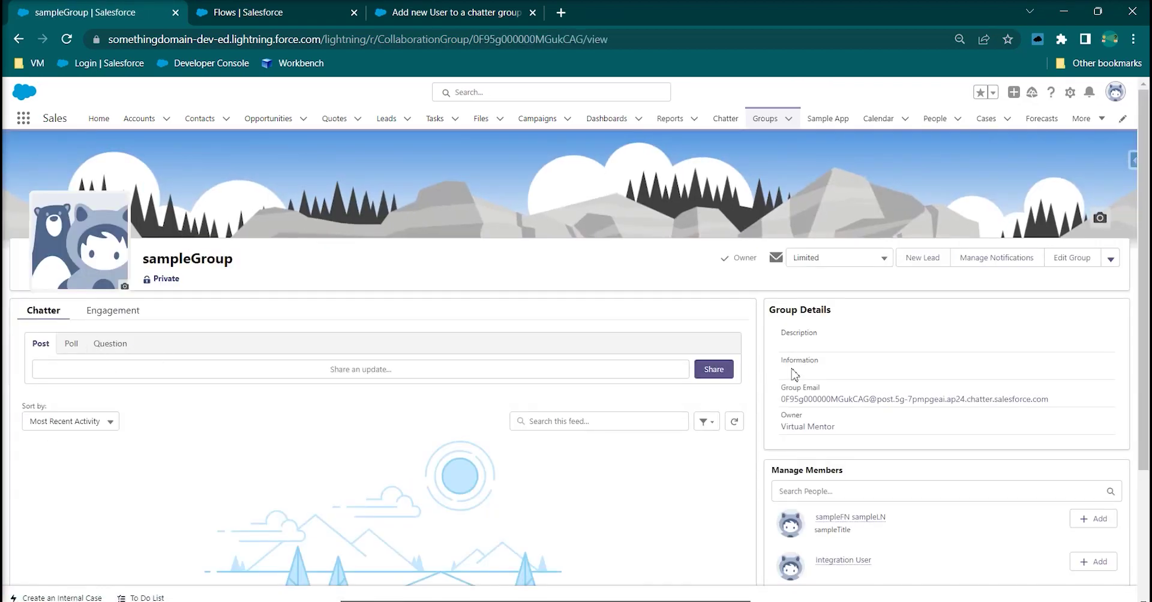
Examine sampleGroup's Manage Members section for the newly activated sample user.
left_click_drag(228, 262, 161, 260)
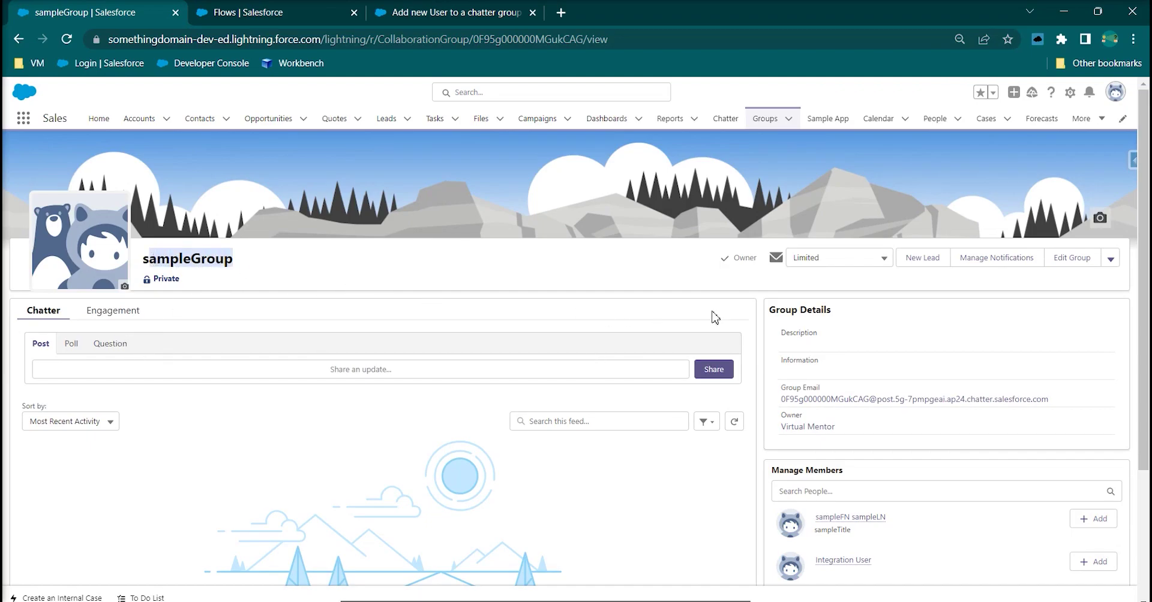
scroll(716, 321, "down", 1)
left_click_drag(900, 445, 820, 444)
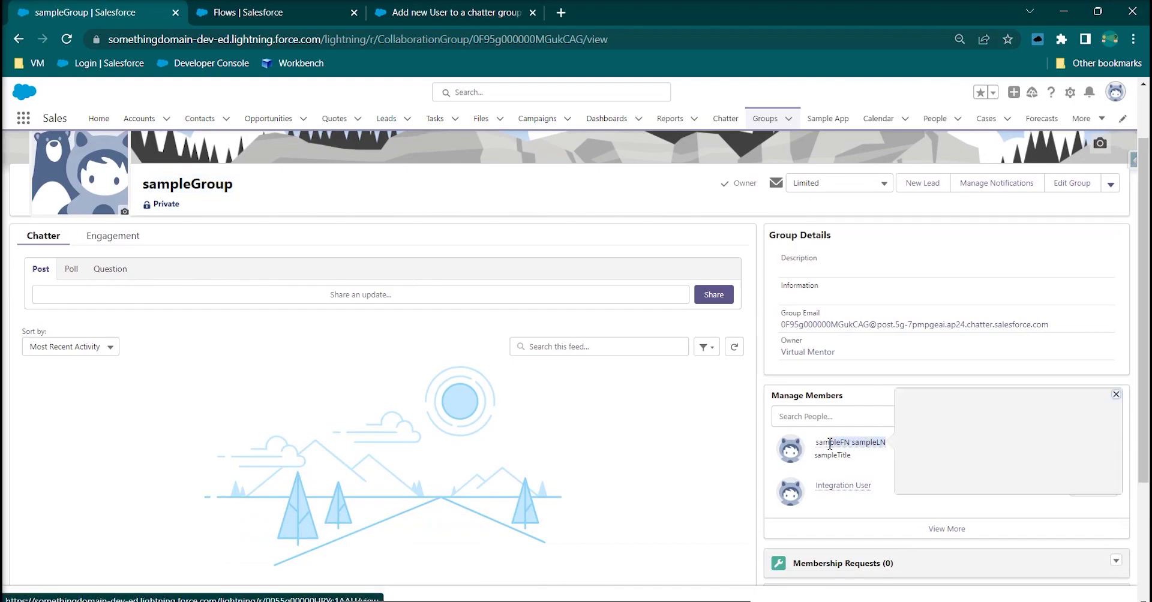